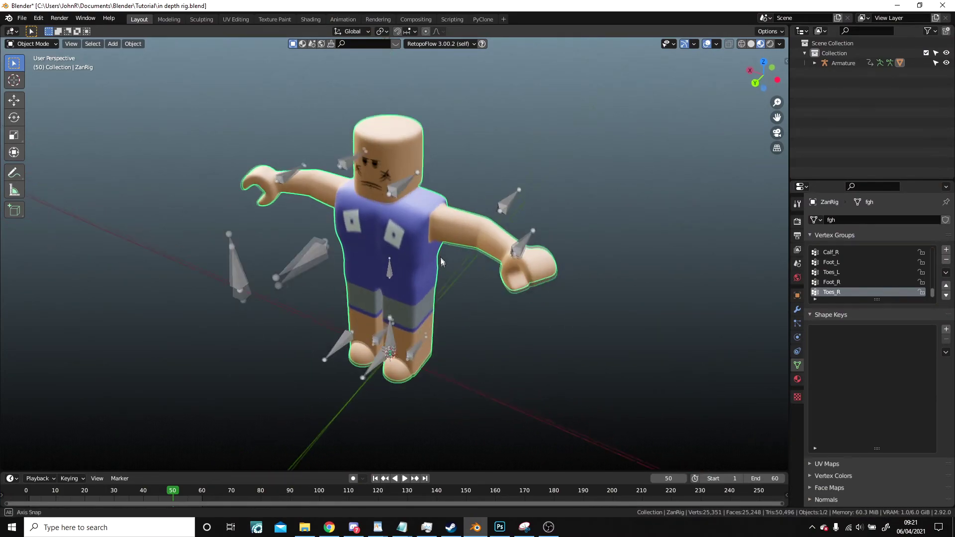
# - Hide the armature and select the character mesh
pyautogui.click(308, 240)
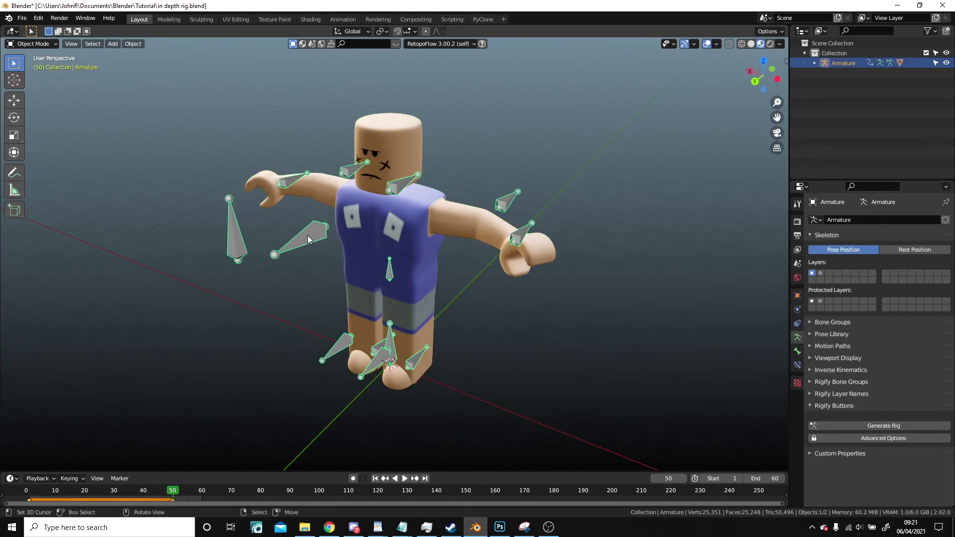
pyautogui.press('h')
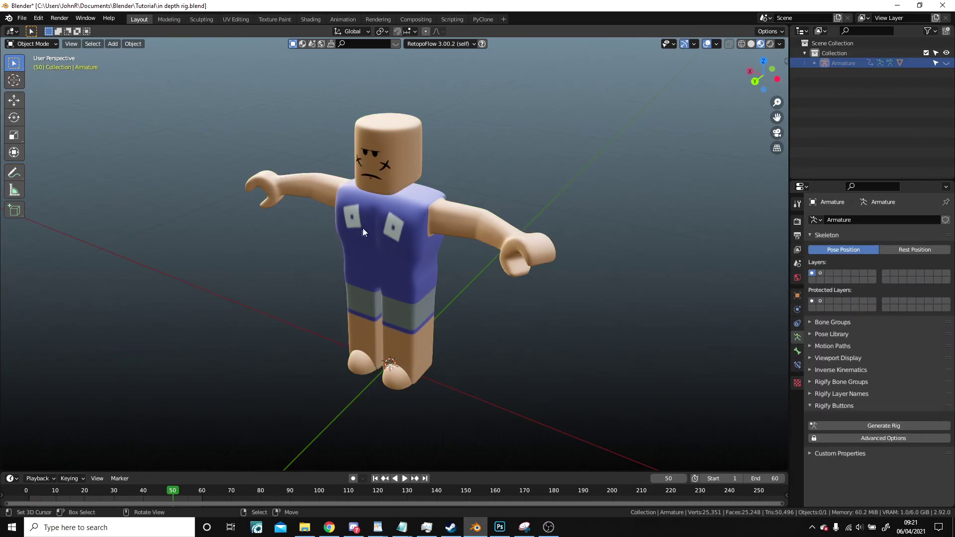
pyautogui.rightClick(399, 222)
# - Examine the character's clothing, face and limbs from several angles
pyautogui.scroll(3, 503, 280)
pyautogui.moveTo(502, 279); pyautogui.dragTo(437, 316, button='middle')
pyautogui.scroll(3, 443, 379)
pyautogui.scroll(-5, 402, 367)
pyautogui.moveTo(374, 232); pyautogui.dragTo(359, 247, button='middle')
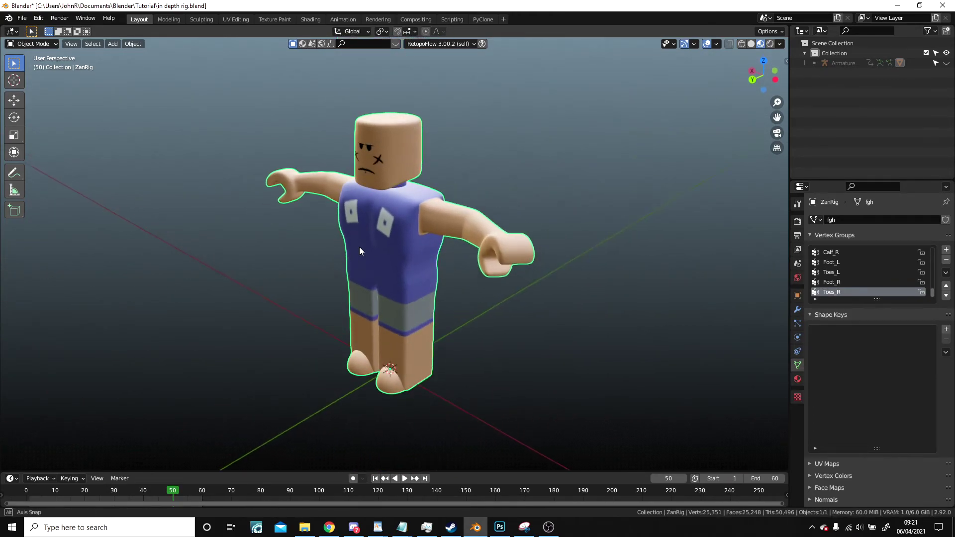
pyautogui.scroll(1, 398, 251)
pyautogui.scroll(1, 457, 258)
pyautogui.moveTo(470, 263)
pyautogui.mouseDown(button='middle')
pyautogui.moveTo(482, 264)
pyautogui.moveTo(460, 265)
pyautogui.mouseUp(button='middle')
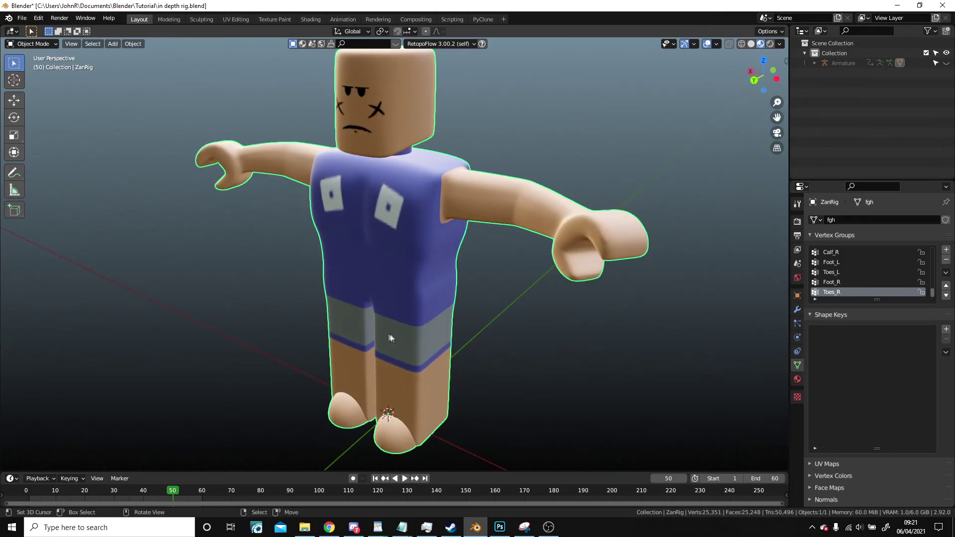
pyautogui.scroll(-1, 331, 205)
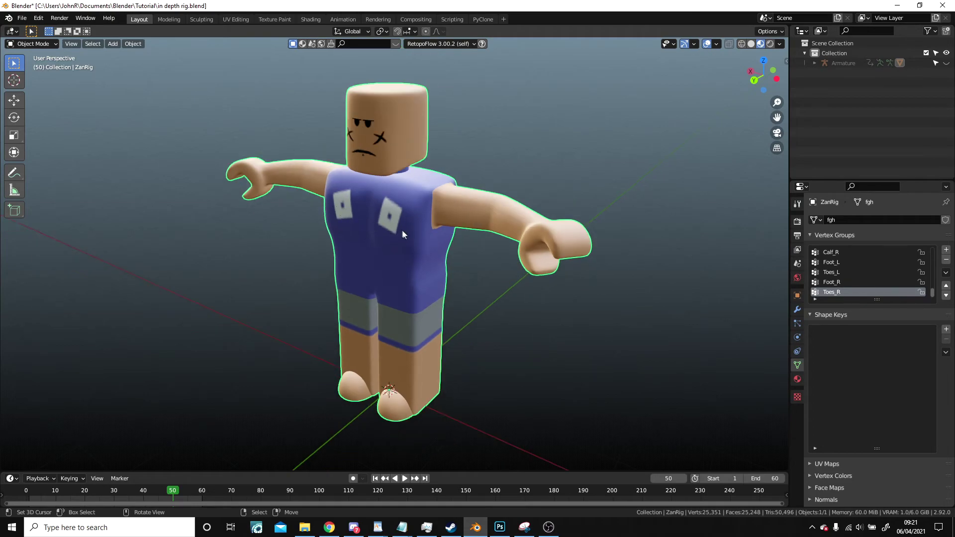
pyautogui.moveTo(401, 229); pyautogui.dragTo(434, 235, button='middle')
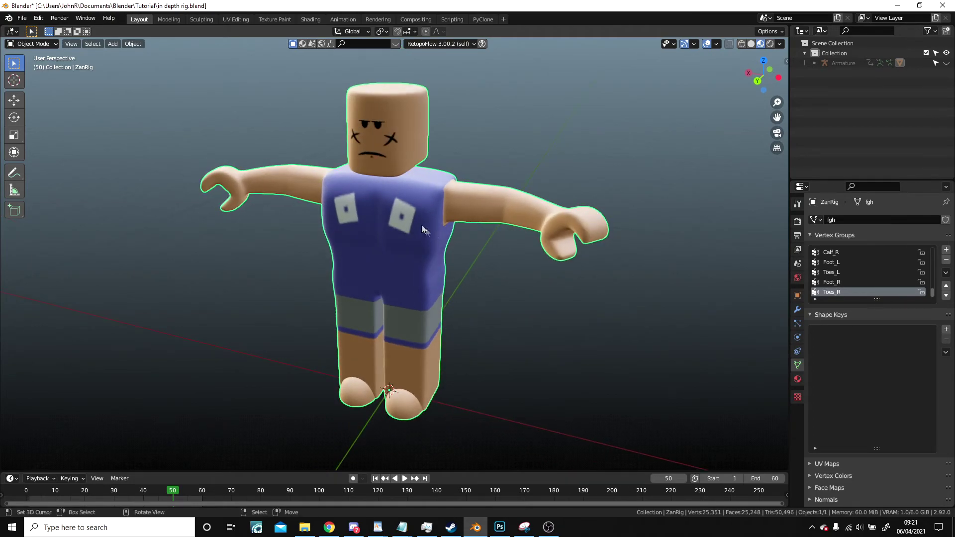
pyautogui.scroll(1, 422, 225)
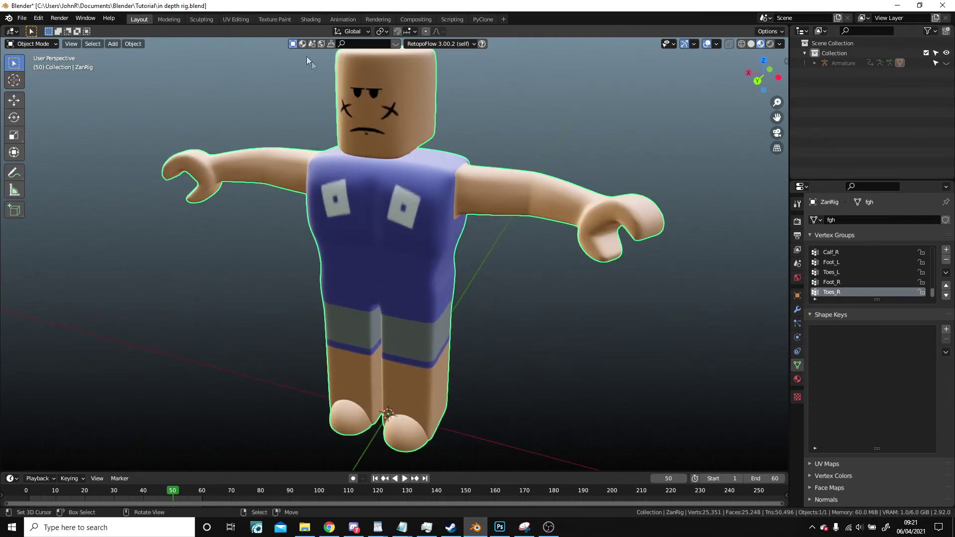
# - Open the Texture Paint workspace for the character mesh
pyautogui.click(274, 20)
pyautogui.scroll(6, 604, 200)
pyautogui.moveTo(604, 199)
pyautogui.mouseDown(button='middle')
pyautogui.moveTo(495, 187)
pyautogui.moveTo(428, 194)
pyautogui.mouseUp(button='middle')
pyautogui.keyDown('shift'); pyautogui.moveTo(603, 207); pyautogui.dragTo(617, 341, button='middle'); pyautogui.keyUp('shift')
pyautogui.scroll(2, 622, 248)
# - Try painting white over the shirt, shorts and legs, using a brush radius of 167 px, and undo the strokes
pyautogui.moveTo(637, 214)
pyautogui.mouseDown()
pyautogui.moveTo(644, 175)
pyautogui.moveTo(561, 256)
pyautogui.mouseUp()
pyautogui.hotkey('ctrl', 'z')
pyautogui.scroll(-1, 628, 258)
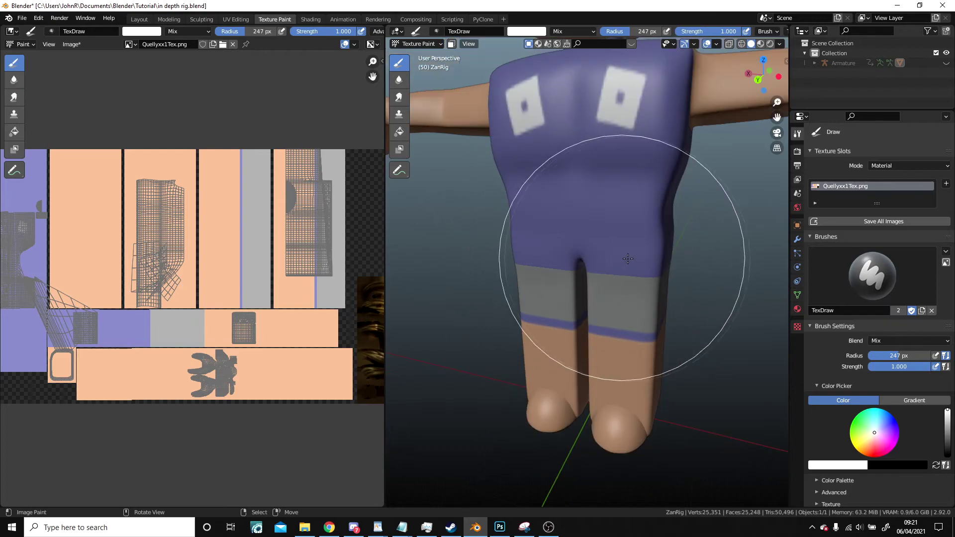
pyautogui.press('f')
pyautogui.click(573, 257)
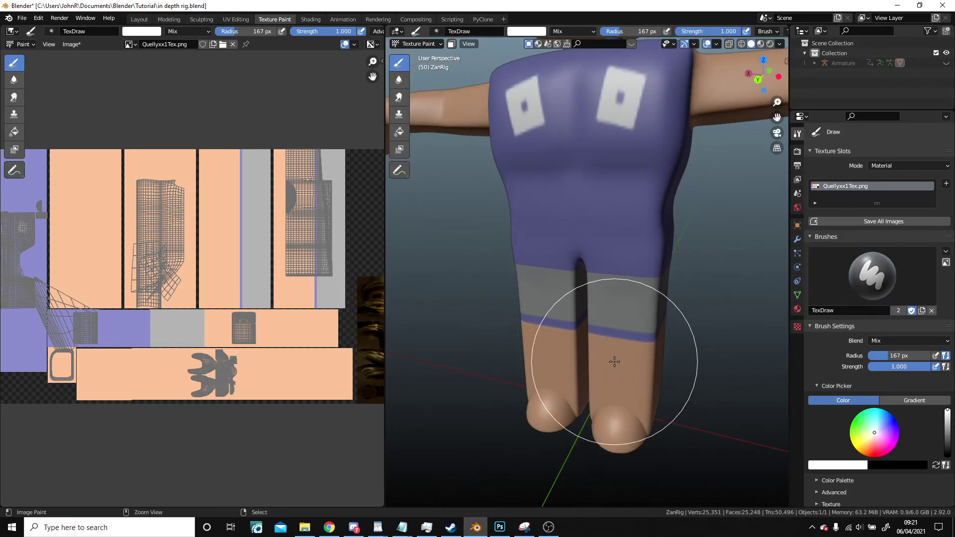
pyautogui.keyDown('ctrl'); pyautogui.click(615, 361); pyautogui.keyUp('ctrl')
pyautogui.hotkey('ctrl', 'z')
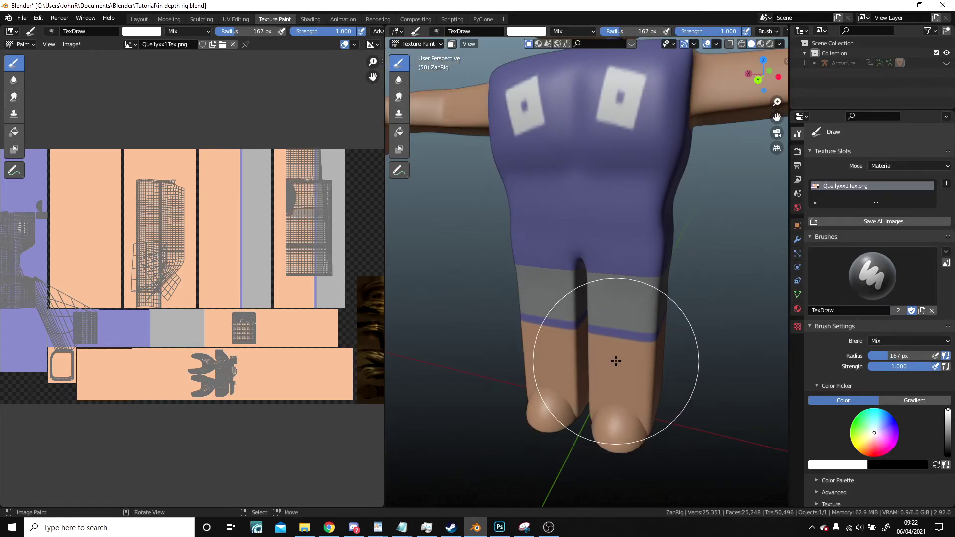
pyautogui.moveTo(616, 359); pyautogui.dragTo(603, 252)
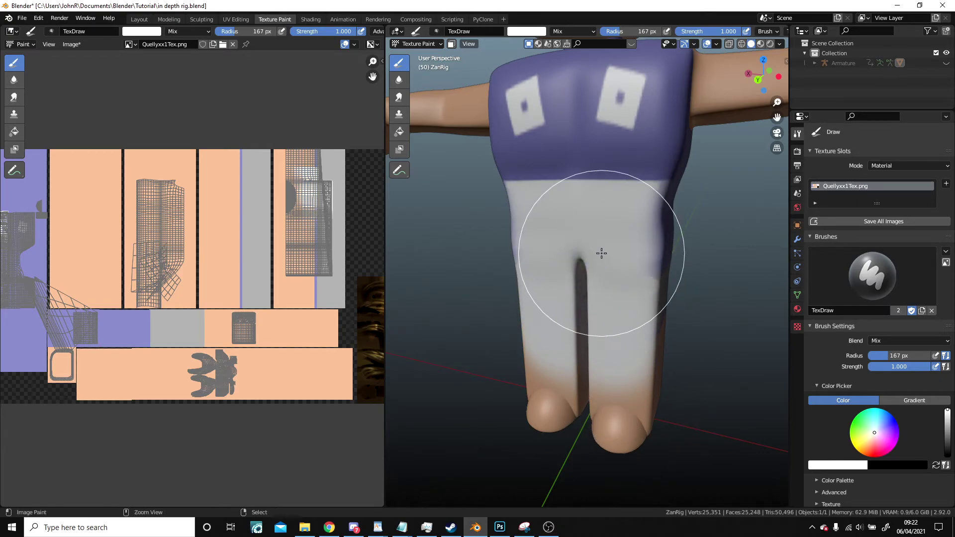
pyautogui.hotkey('ctrl', 'z')
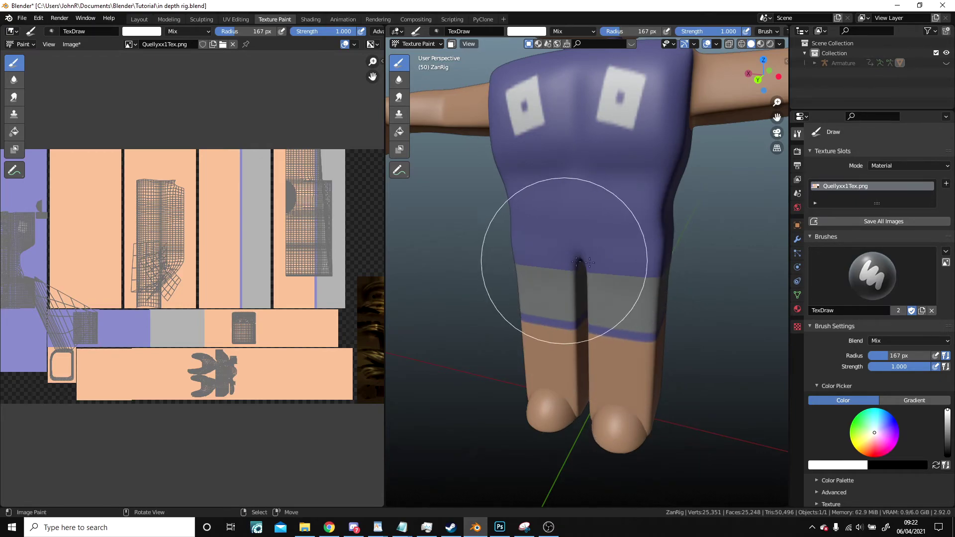
# - Sample the shaded leg colour for the brush, try painting it over the shorts and undo the stroke
pyautogui.click(862, 468)
pyautogui.click(859, 430)
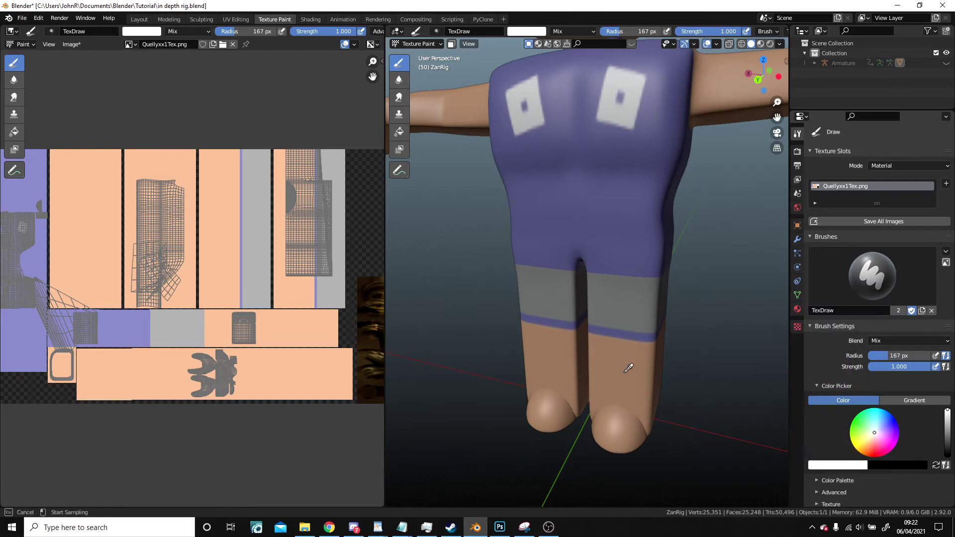
pyautogui.click(629, 370)
pyautogui.moveTo(620, 309)
pyautogui.mouseDown()
pyautogui.moveTo(580, 252)
pyautogui.moveTo(630, 323)
pyautogui.mouseUp()
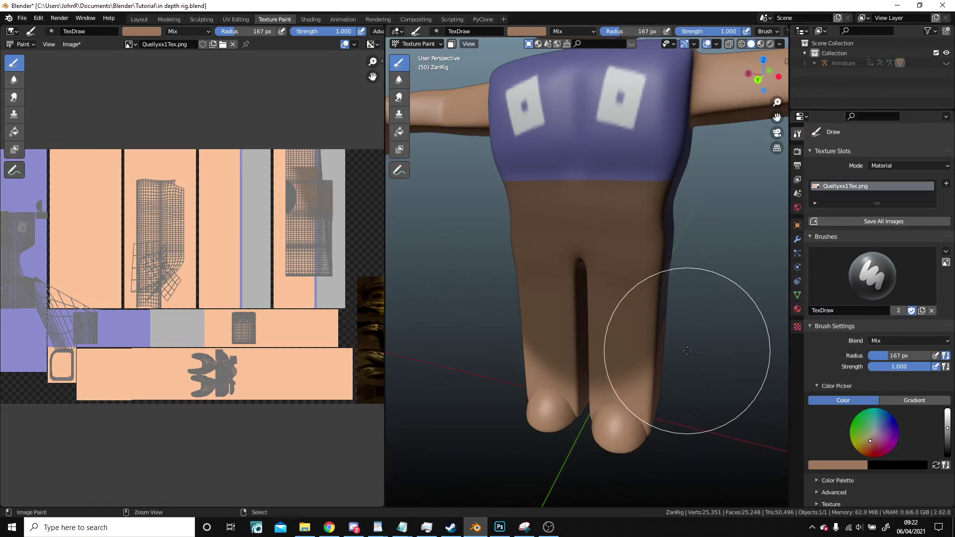
pyautogui.hotkey('ctrl', 'z')
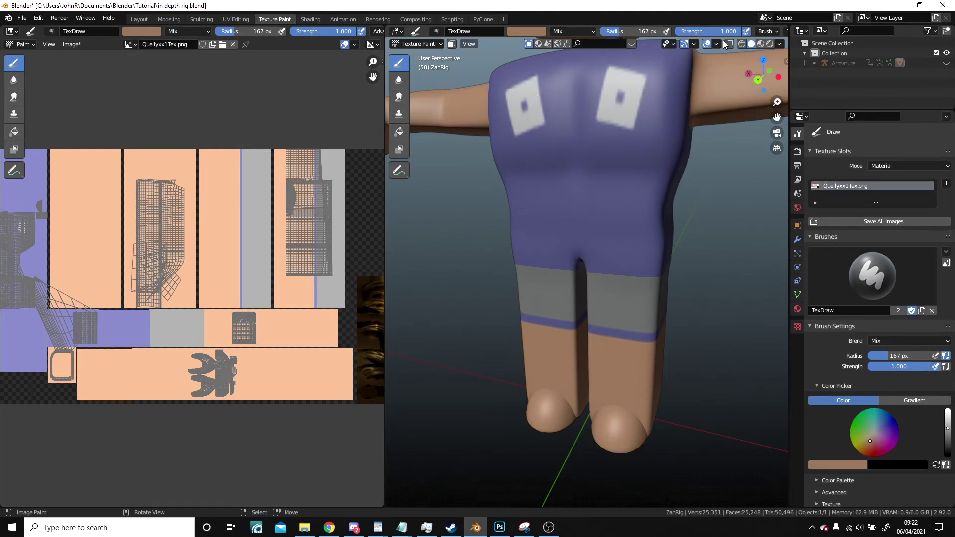
# - Set the viewport lighting to Flat and sample the leg's skin colour as the brush colour
pyautogui.click(781, 44)
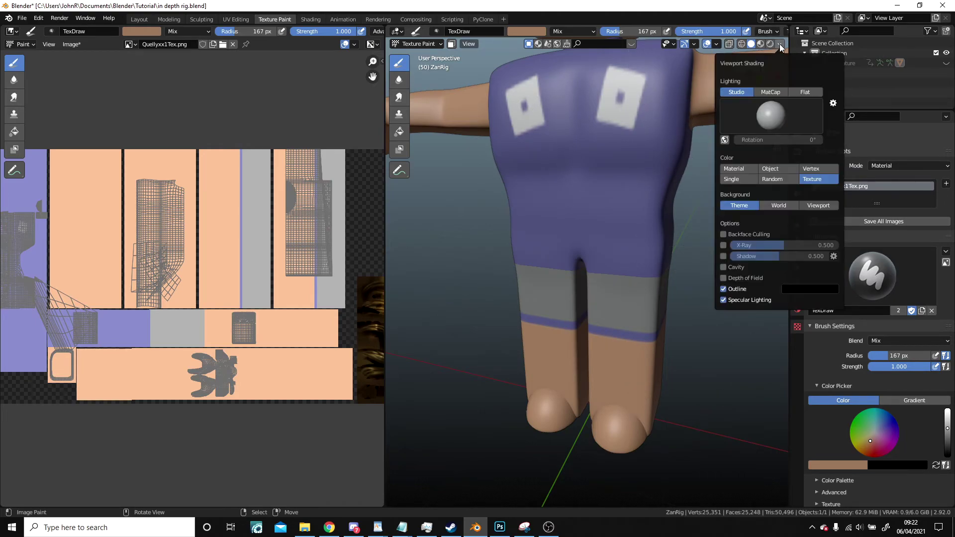
pyautogui.click(805, 93)
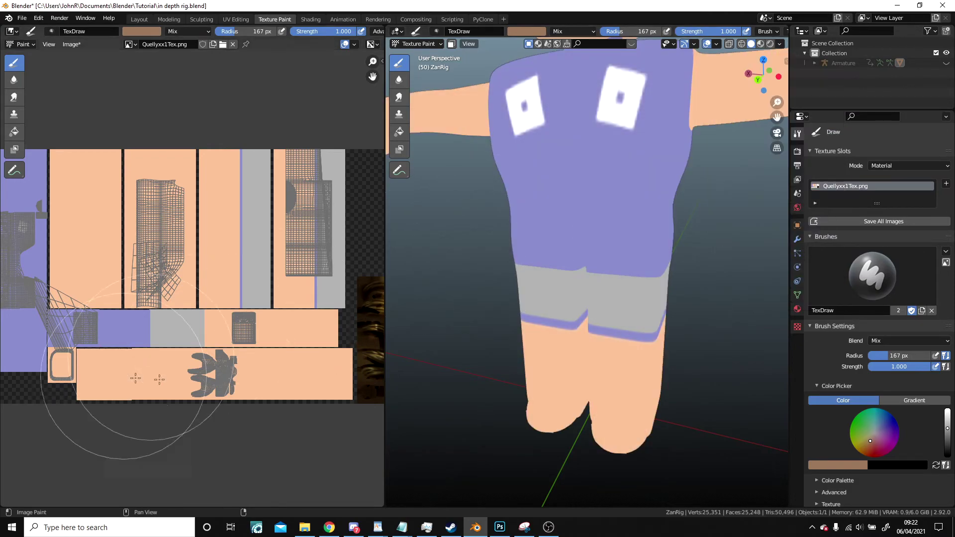
pyautogui.click(853, 465)
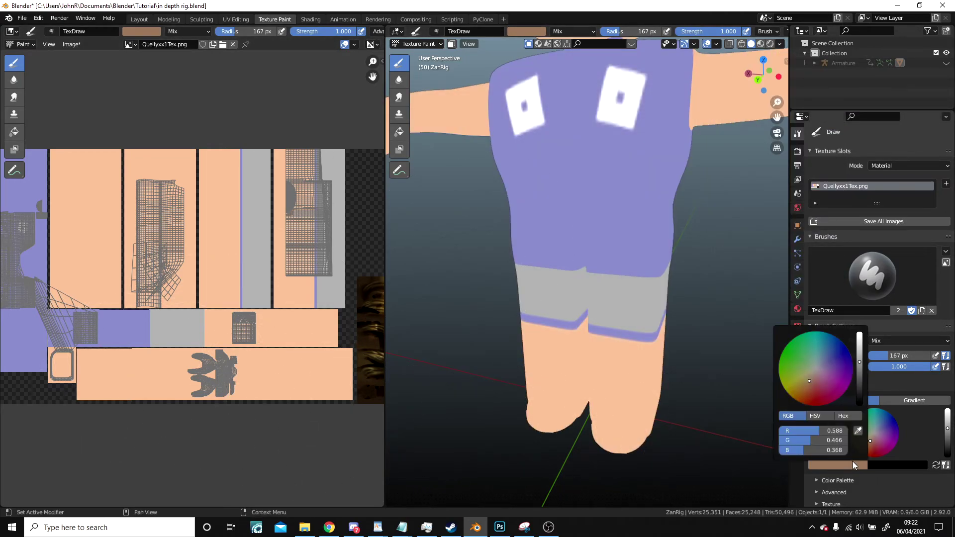
pyautogui.click(857, 432)
pyautogui.click(647, 353)
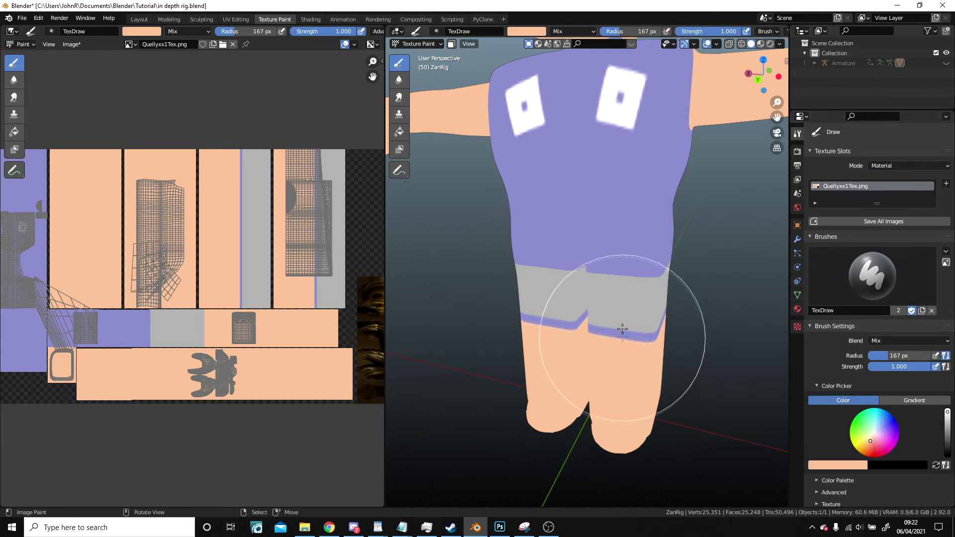
# - Paint skin colour over the shorts and lower shirt on the front and side, reducing the brush radius to 114 px
pyautogui.moveTo(625, 335); pyautogui.dragTo(691, 487)
pyautogui.press('f')
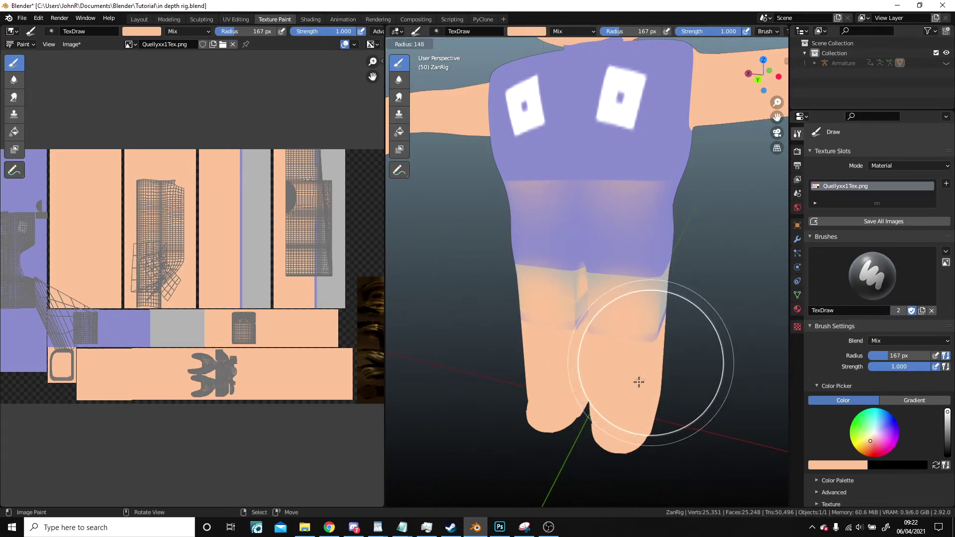
pyautogui.click(625, 419)
pyautogui.moveTo(614, 335)
pyautogui.mouseDown()
pyautogui.moveTo(612, 292)
pyautogui.moveTo(663, 311)
pyautogui.mouseUp()
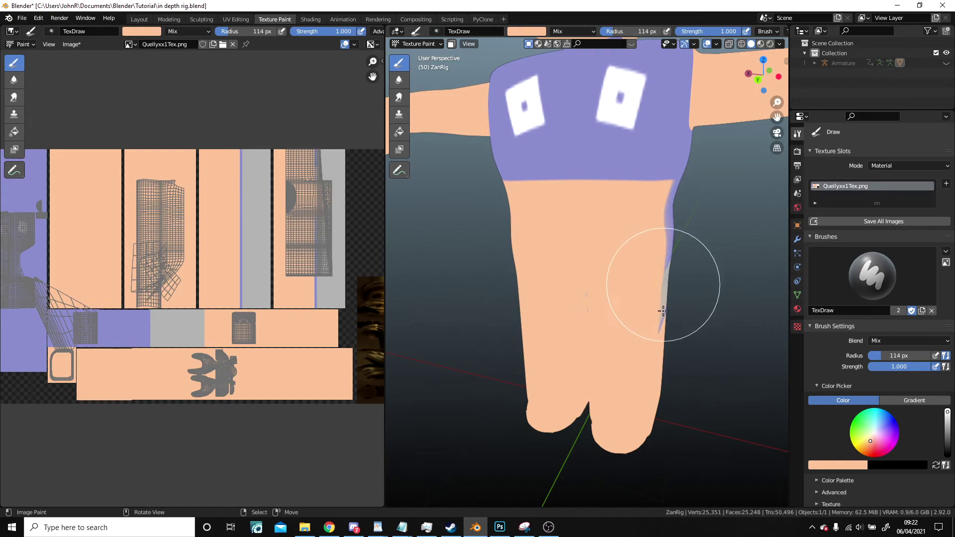
pyautogui.moveTo(680, 281); pyautogui.dragTo(607, 280, button='middle')
pyautogui.moveTo(608, 279); pyautogui.dragTo(592, 205)
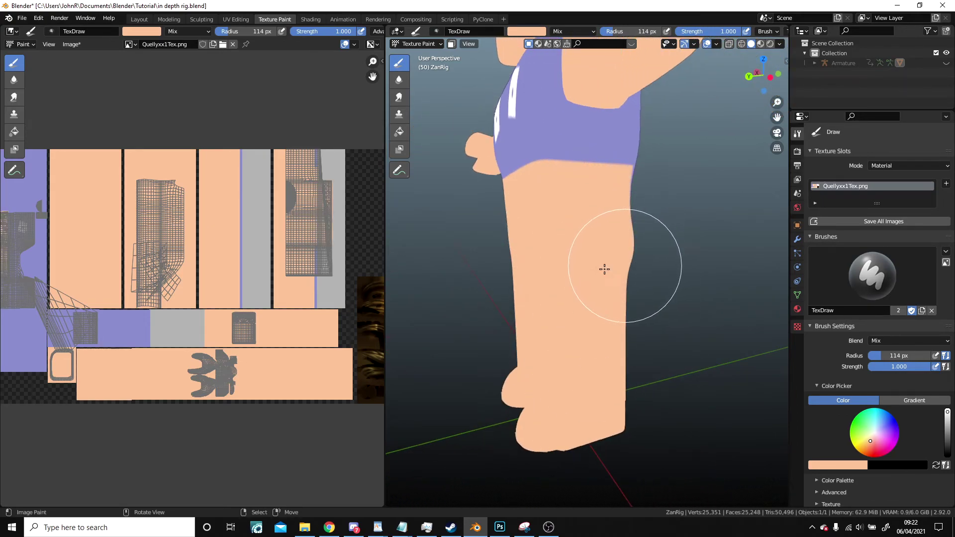
# - Paint skin colour over the remaining clothing on the back and up the front to the chest logos
pyautogui.moveTo(618, 267); pyautogui.dragTo(539, 269, button='middle')
pyautogui.moveTo(533, 194); pyautogui.dragTo(583, 195)
pyautogui.keyDown('shift'); pyautogui.moveTo(585, 195); pyautogui.dragTo(629, 307, button='middle'); pyautogui.keyUp('shift')
pyautogui.moveTo(571, 398)
pyautogui.mouseDown()
pyautogui.moveTo(555, 319)
pyautogui.moveTo(619, 224)
pyautogui.moveTo(640, 213)
pyautogui.mouseUp()
pyautogui.moveTo(640, 214)
pyautogui.mouseDown(button='middle')
pyautogui.moveTo(580, 309)
pyautogui.moveTo(730, 307)
pyautogui.moveTo(704, 299)
pyautogui.mouseUp(button='middle')
pyautogui.moveTo(704, 299)
pyautogui.mouseDown()
pyautogui.moveTo(678, 249)
pyautogui.moveTo(559, 309)
pyautogui.mouseUp()
# - Cover the chest logos, shoulders and upper back with skin colour
pyautogui.moveTo(559, 309); pyautogui.dragTo(562, 347, button='middle')
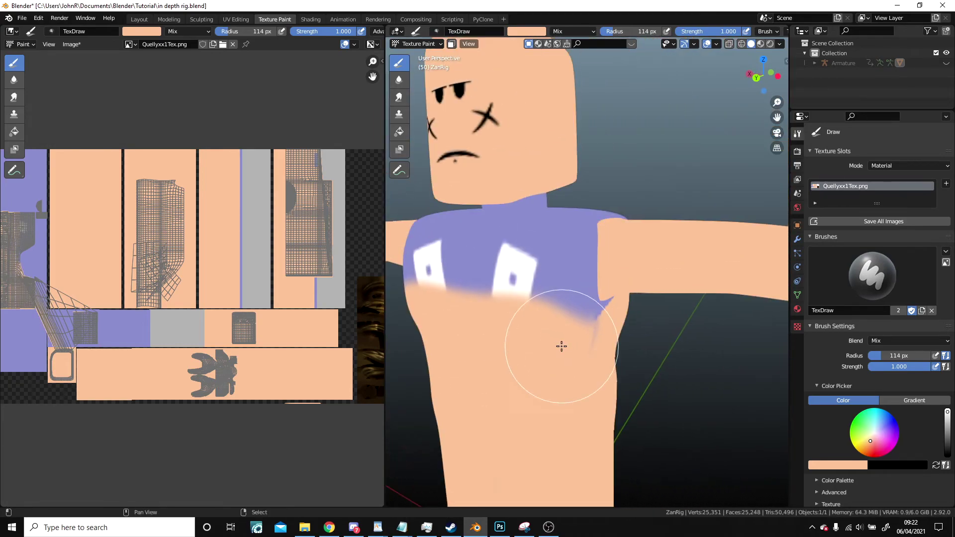
pyautogui.scroll(1, 561, 347)
pyautogui.moveTo(604, 348)
pyautogui.mouseDown()
pyautogui.moveTo(596, 246)
pyautogui.moveTo(586, 248)
pyautogui.mouseUp()
pyautogui.moveTo(587, 248)
pyautogui.mouseDown(button='middle')
pyautogui.moveTo(567, 348)
pyautogui.moveTo(584, 390)
pyautogui.mouseUp(button='middle')
pyautogui.moveTo(589, 278); pyautogui.dragTo(495, 361)
pyautogui.moveTo(495, 359)
pyautogui.mouseDown(button='middle')
pyautogui.moveTo(618, 292)
pyautogui.moveTo(640, 303)
pyautogui.moveTo(607, 213)
pyautogui.mouseUp(button='middle')
pyautogui.moveTo(608, 214)
pyautogui.mouseDown()
pyautogui.moveTo(519, 253)
pyautogui.moveTo(554, 420)
pyautogui.moveTo(592, 305)
pyautogui.moveTo(455, 335)
pyautogui.mouseUp()
pyautogui.moveTo(528, 326); pyautogui.dragTo(588, 297, button='middle')
pyautogui.moveTo(545, 447)
pyautogui.mouseDown()
pyautogui.moveTo(687, 299)
pyautogui.moveTo(575, 234)
pyautogui.moveTo(479, 213)
pyautogui.mouseUp()
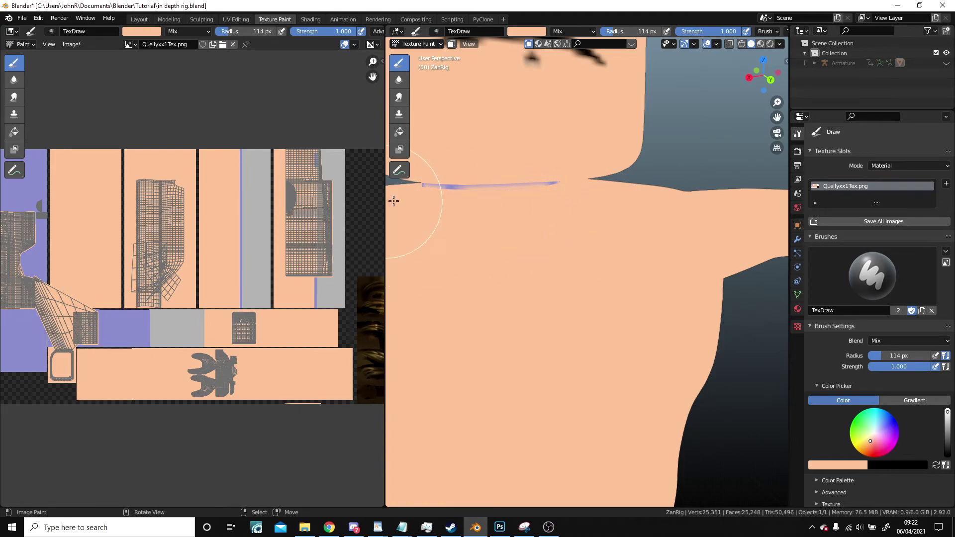
# - Paint skin colour over the leftover purple and grey clothing areas directly on the flat texture image
pyautogui.scroll(2, 181, 299)
pyautogui.moveTo(234, 329)
pyautogui.mouseDown()
pyautogui.moveTo(260, 335)
pyautogui.moveTo(310, 323)
pyautogui.moveTo(131, 352)
pyautogui.mouseUp()
pyautogui.moveTo(212, 334)
pyautogui.mouseDown()
pyautogui.moveTo(96, 245)
pyautogui.moveTo(95, 91)
pyautogui.mouseUp()
pyautogui.moveTo(255, 263); pyautogui.dragTo(132, 275, button='middle')
pyautogui.moveTo(303, 323); pyautogui.dragTo(143, 350, button='middle')
pyautogui.scroll(1, 142, 350)
pyautogui.moveTo(139, 344)
pyautogui.mouseDown()
pyautogui.moveTo(129, 215)
pyautogui.moveTo(157, 332)
pyautogui.moveTo(247, 134)
pyautogui.mouseUp()
pyautogui.moveTo(253, 230); pyautogui.dragTo(225, 206, button='middle')
pyautogui.scroll(3, 196, 187)
pyautogui.scroll(-5, 294, 171)
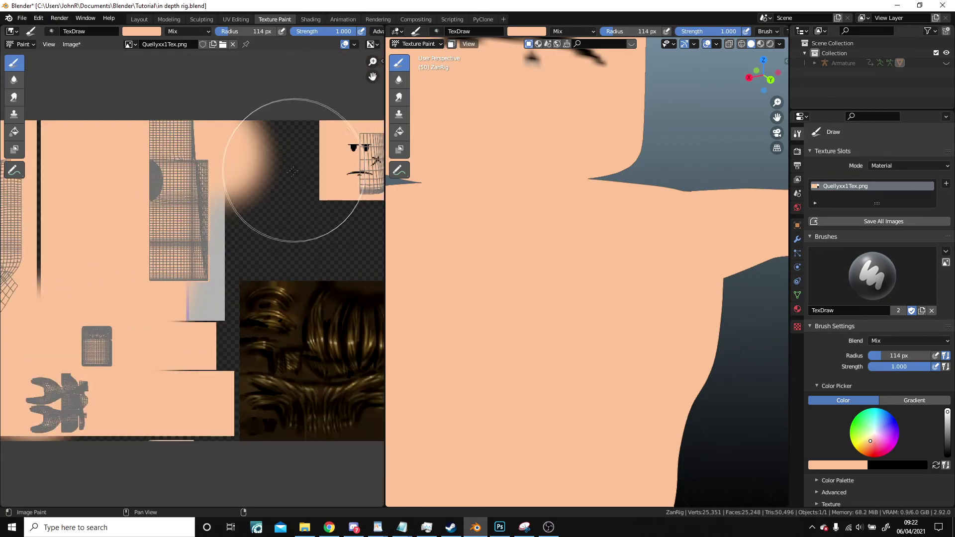
# - Cover the remaining grey strip beside the hair texture with skin colour, reducing the brush radius from 53 px to 13 px
pyautogui.press('f')
pyautogui.click(220, 293)
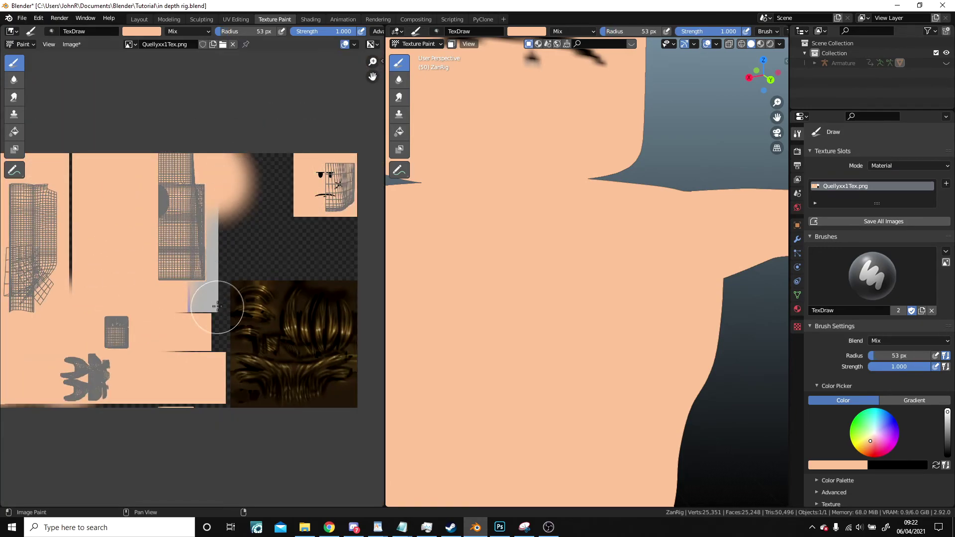
pyautogui.scroll(2, 216, 279)
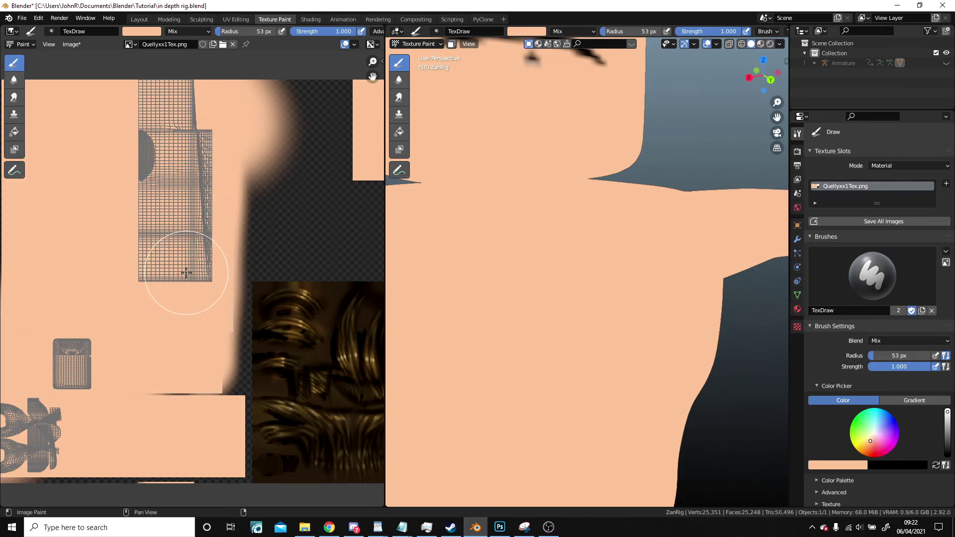
pyautogui.scroll(3, 186, 273)
pyautogui.scroll(2, 207, 346)
pyautogui.press('f')
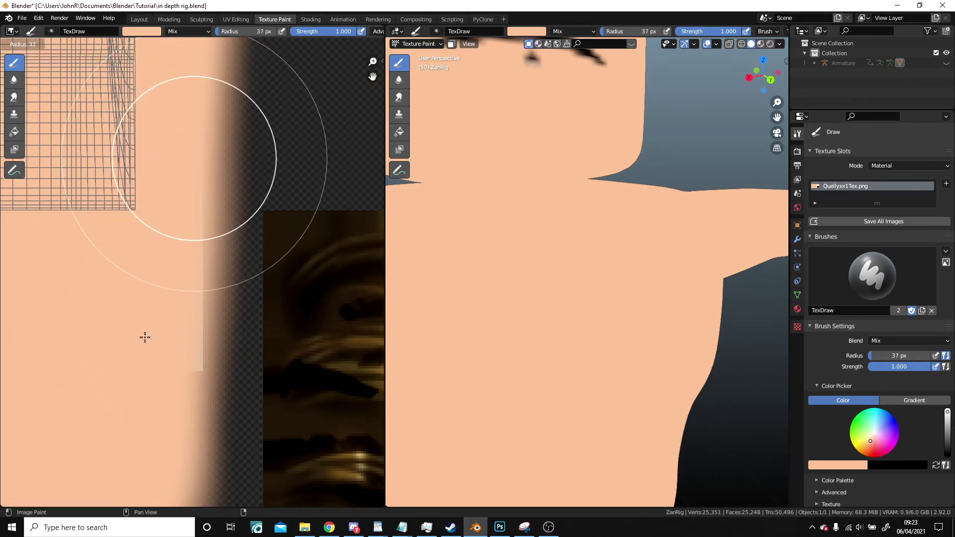
pyautogui.click(72, 503)
pyautogui.press('f')
pyautogui.click(220, 360)
pyautogui.scroll(-4, 201, 300)
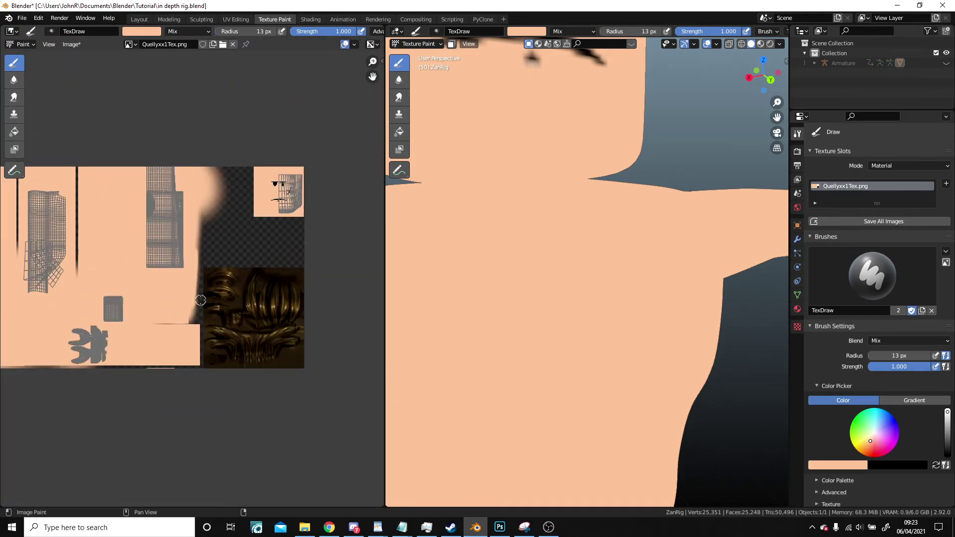
# - Paint over the dark vertical gaps between the body texture regions with a 120 px brush radius
pyautogui.moveTo(152, 293); pyautogui.dragTo(296, 270, button='middle')
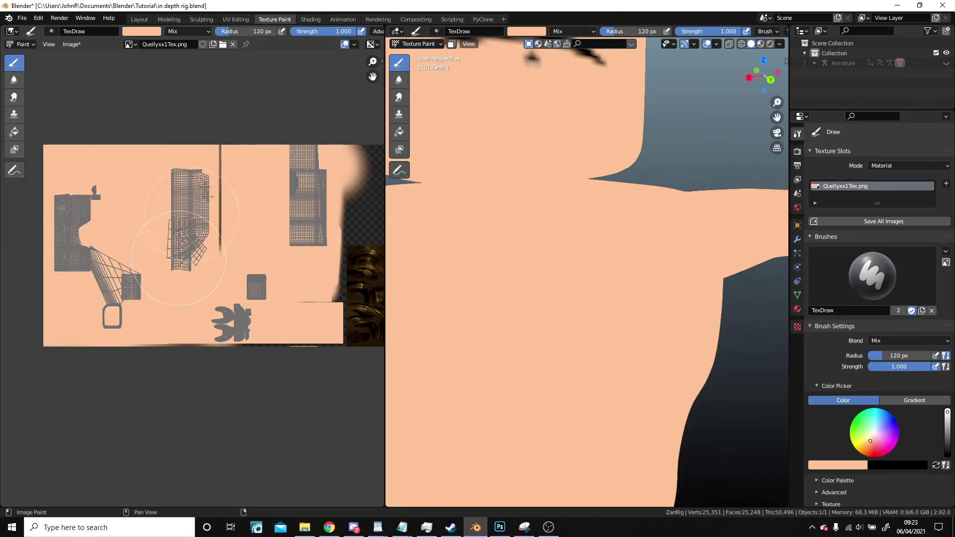
pyautogui.scroll(3, 298, 277)
pyautogui.moveTo(279, 277); pyautogui.dragTo(280, 201, button='middle')
# - Set the brush radius to 69 px and fill the gap along the texture's bottom edge with skin colour
pyautogui.press('f')
pyautogui.click(285, 339)
pyautogui.moveTo(245, 324); pyautogui.dragTo(2, 296, button='middle')
pyautogui.scroll(2, 269, 327)
pyautogui.moveTo(114, 311); pyautogui.dragTo(240, 288, button='middle')
pyautogui.press('f')
pyautogui.click(211, 298)
pyautogui.moveTo(103, 299); pyautogui.dragTo(256, 299)
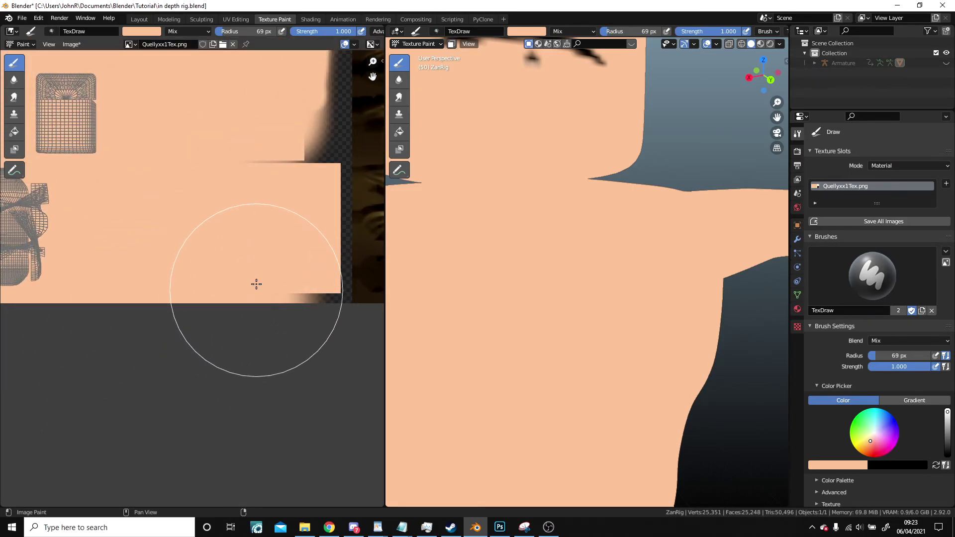
# - Inspect the face area of the texture and the repainted character for leftover clothing colours
pyautogui.scroll(-7, 236, 155)
pyautogui.moveTo(230, 164); pyautogui.dragTo(222, 198, button='middle')
pyautogui.scroll(4, 278, 196)
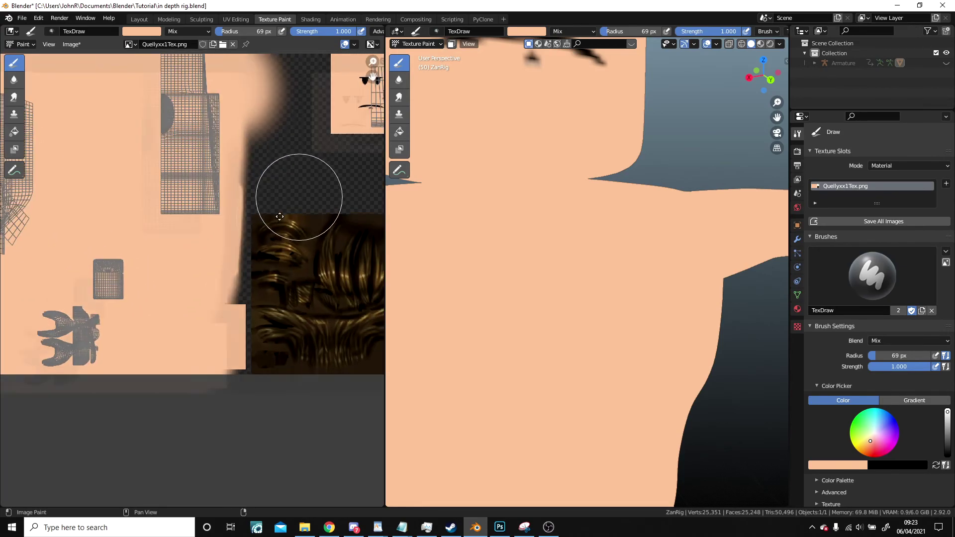
pyautogui.moveTo(299, 193); pyautogui.dragTo(202, 296, button='middle')
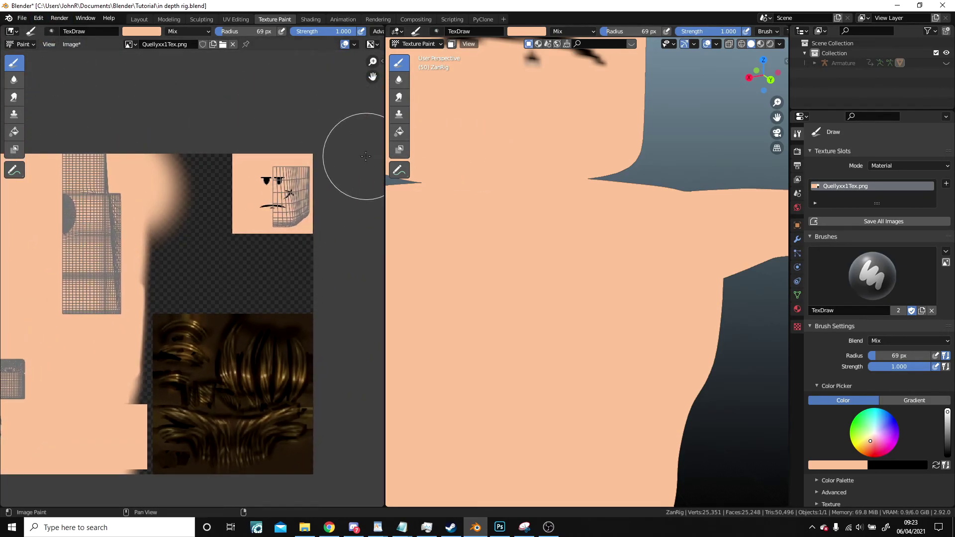
pyautogui.scroll(5, 369, 159)
pyautogui.moveTo(348, 178); pyautogui.dragTo(113, 359, button='middle')
pyautogui.scroll(-5, 513, 277)
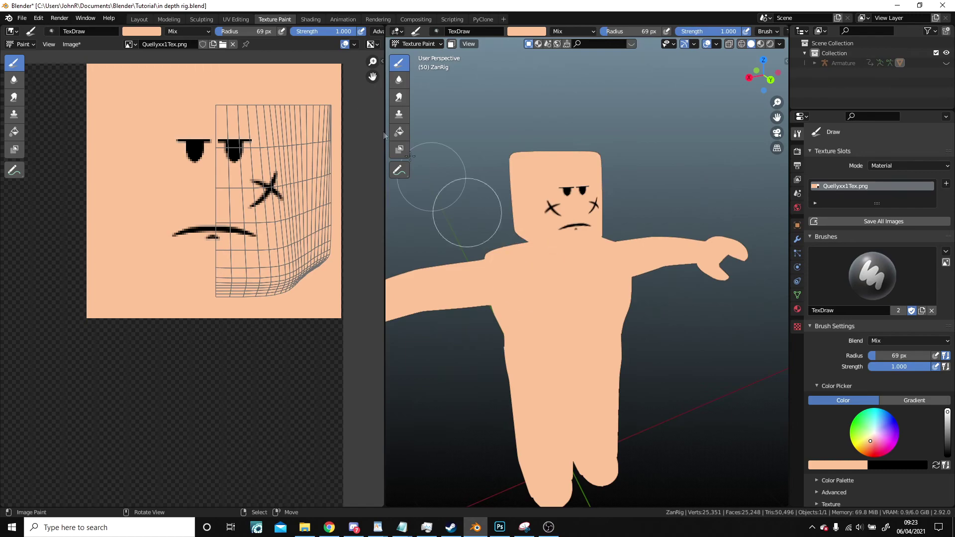
# - Review the character in the Layout workspace and open the Shading workspace
pyautogui.click(142, 21)
pyautogui.scroll(-2, 540, 226)
pyautogui.moveTo(498, 231); pyautogui.dragTo(539, 243, button='middle')
pyautogui.scroll(2, 508, 257)
pyautogui.scroll(-2, 512, 232)
pyautogui.click(312, 19)
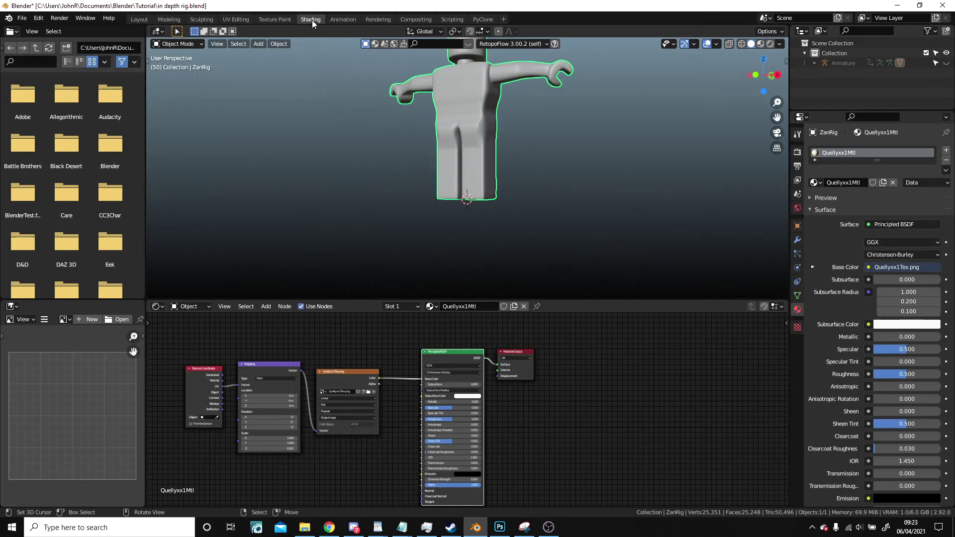
# - Switch the viewport to rendered shading and inspect the texture on the character's upper body
pyautogui.moveTo(493, 216)
pyautogui.mouseDown(button='middle')
pyautogui.moveTo(445, 166)
pyautogui.moveTo(507, 160)
pyautogui.mouseUp(button='middle')
pyautogui.scroll(3, 511, 192)
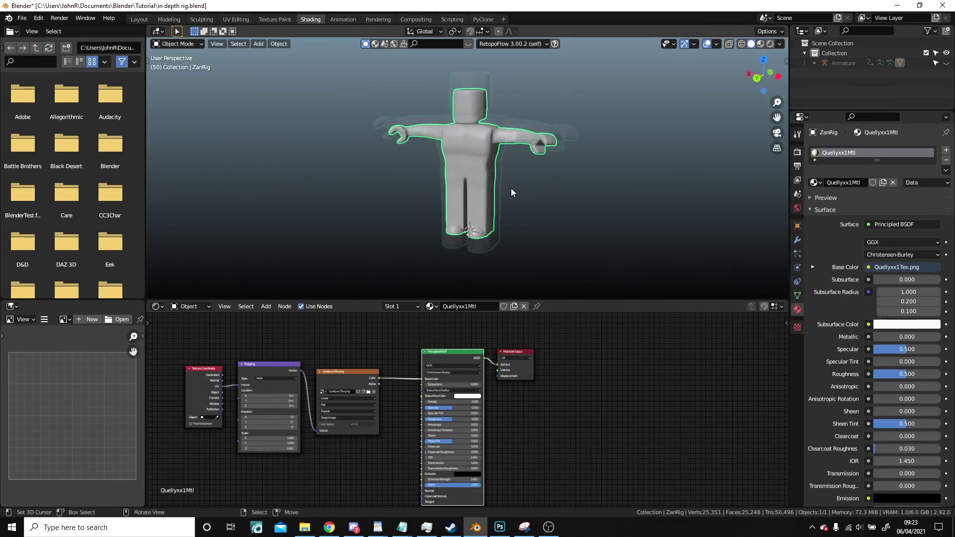
pyautogui.click(770, 44)
pyautogui.scroll(3, 558, 186)
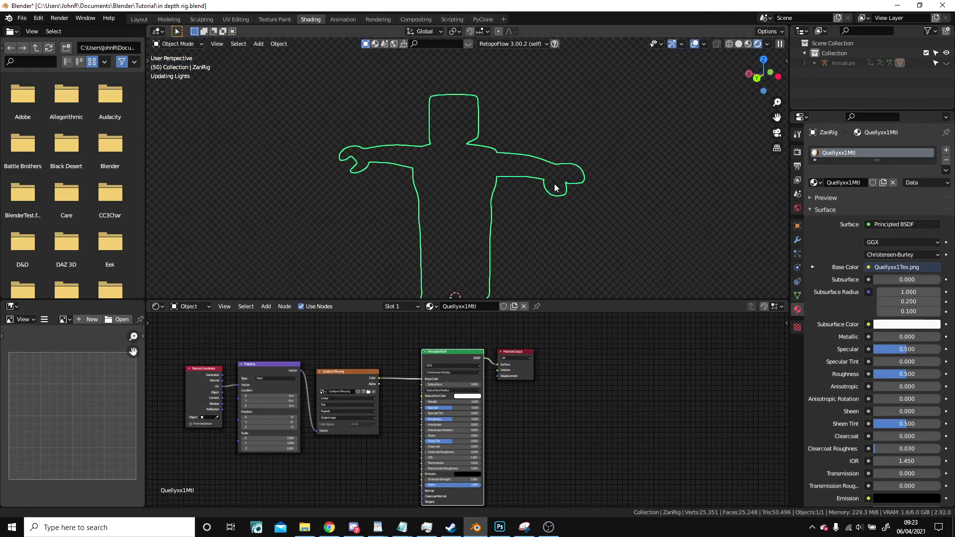
pyautogui.click(555, 185)
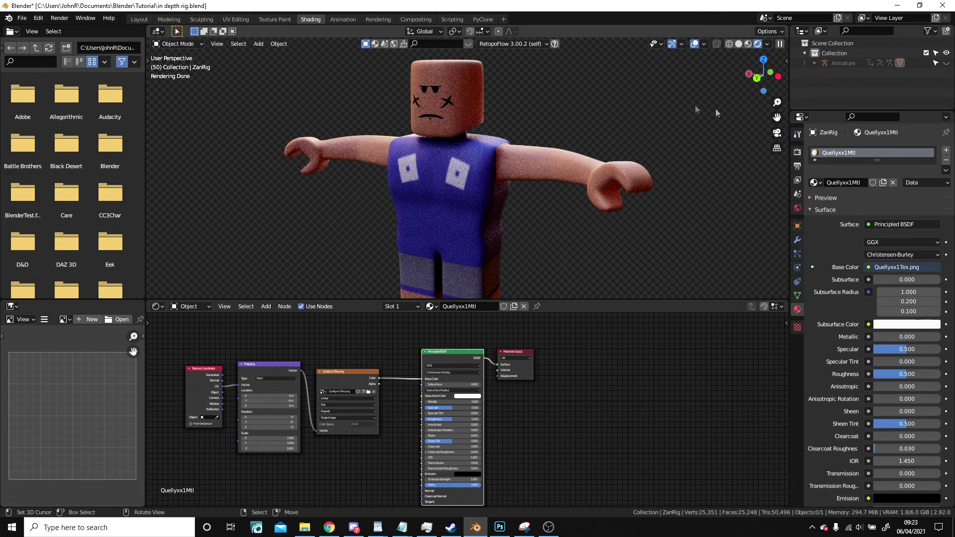
# - Pack the repainted Quellyxx1Tex.png image from the Texture Paint workspace and check the character's render in the Shading workspace
pyautogui.click(273, 19)
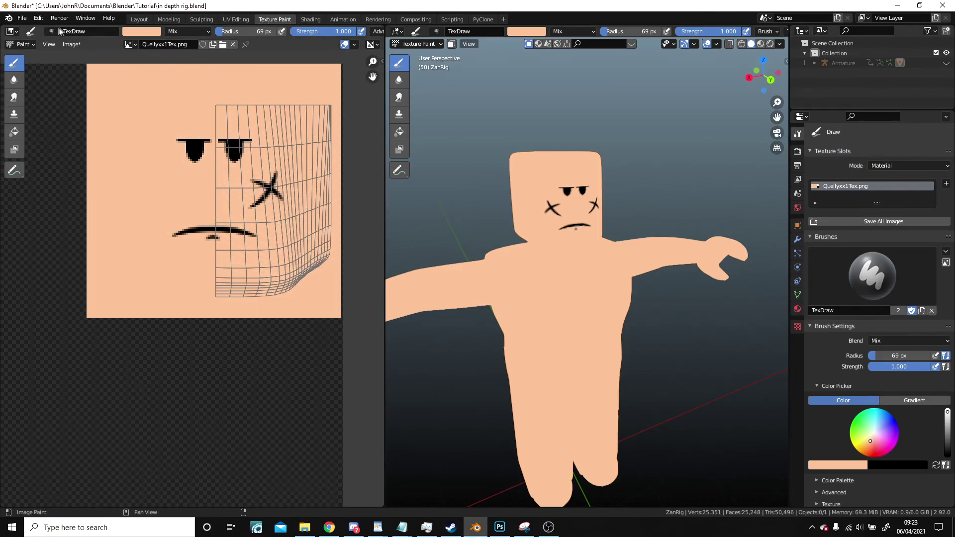
pyautogui.click(83, 43)
pyautogui.scroll(-9, 236, 168)
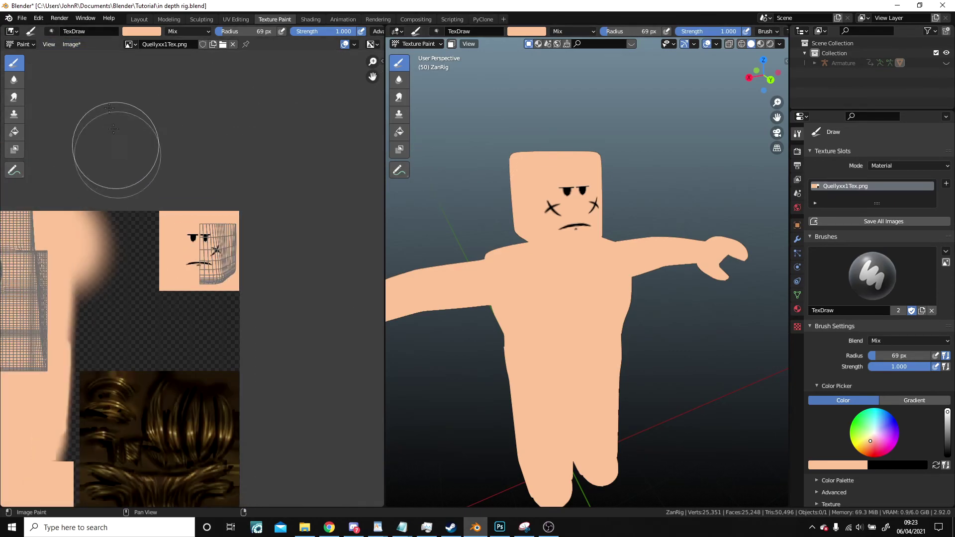
pyautogui.click(71, 44)
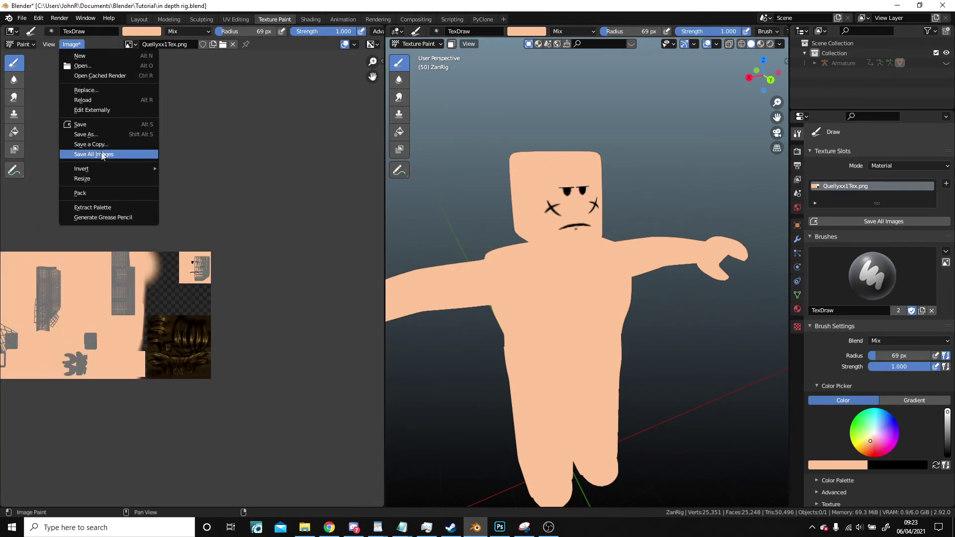
pyautogui.click(84, 198)
pyautogui.click(310, 20)
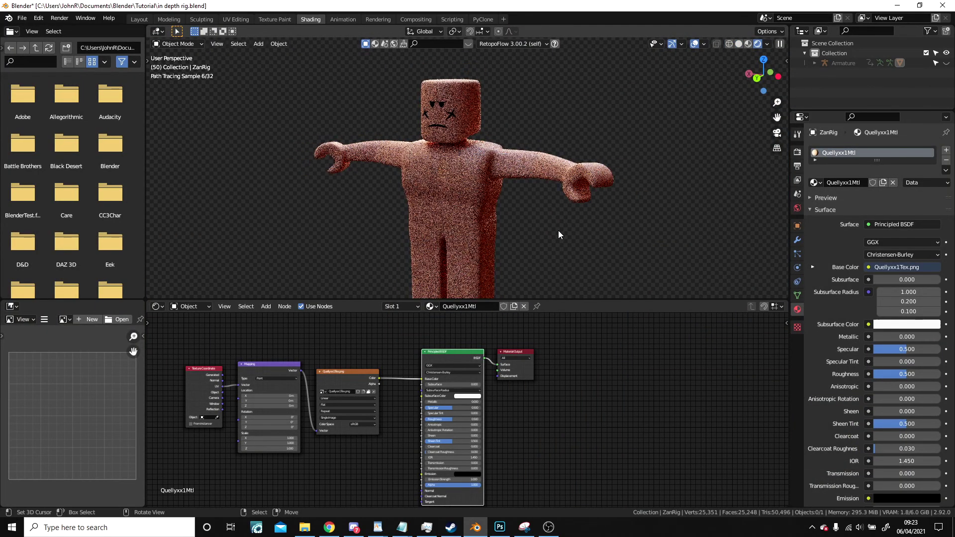
pyautogui.scroll(5, 537, 195)
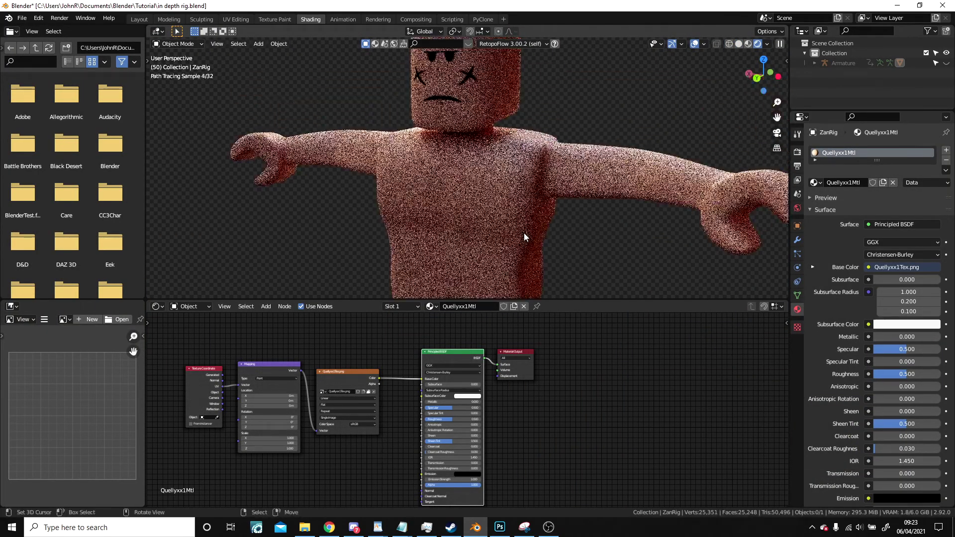
pyautogui.scroll(-3, 501, 174)
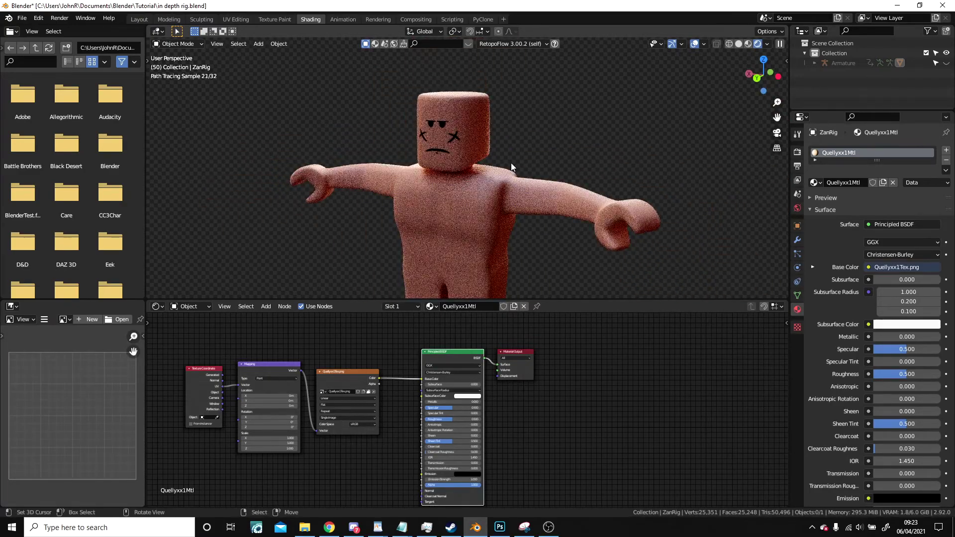
# - Return the viewport to solid shading, add a Sun light and move it out in front of the character
pyautogui.click(739, 44)
pyautogui.scroll(-3, 570, 169)
pyautogui.moveTo(570, 170); pyautogui.dragTo(458, 194, button='middle')
pyautogui.hotkey('shift', 'a')
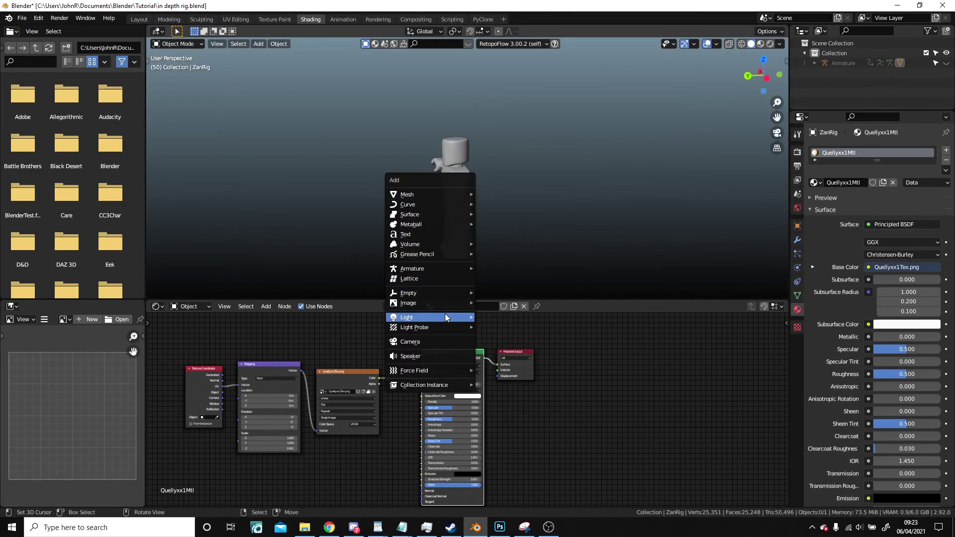
pyautogui.click(498, 328)
pyautogui.press('g')
pyautogui.click(316, 261)
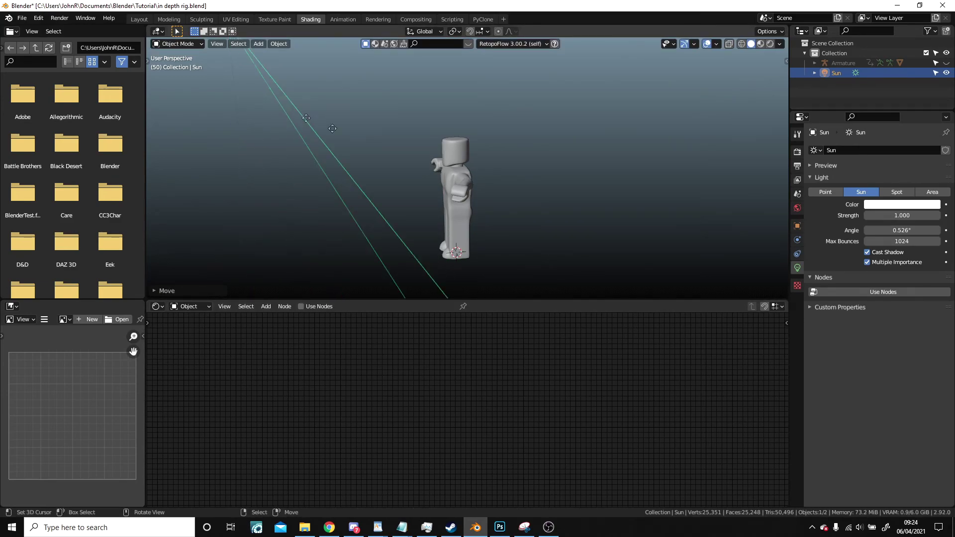
# - Show the scene in rendered shading and select the character so its material nodes are available
pyautogui.scroll(5, 497, 205)
pyautogui.moveTo(446, 173)
pyautogui.mouseDown(button='middle')
pyautogui.moveTo(473, 187)
pyautogui.moveTo(587, 201)
pyautogui.mouseUp(button='middle')
pyautogui.click(770, 43)
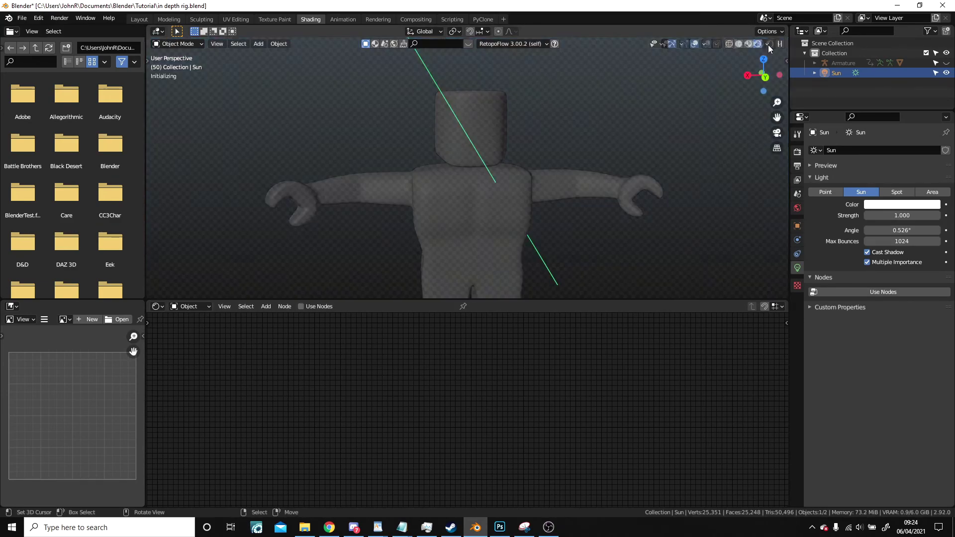
pyautogui.scroll(3, 587, 216)
pyautogui.click(495, 206)
pyautogui.scroll(2, 492, 199)
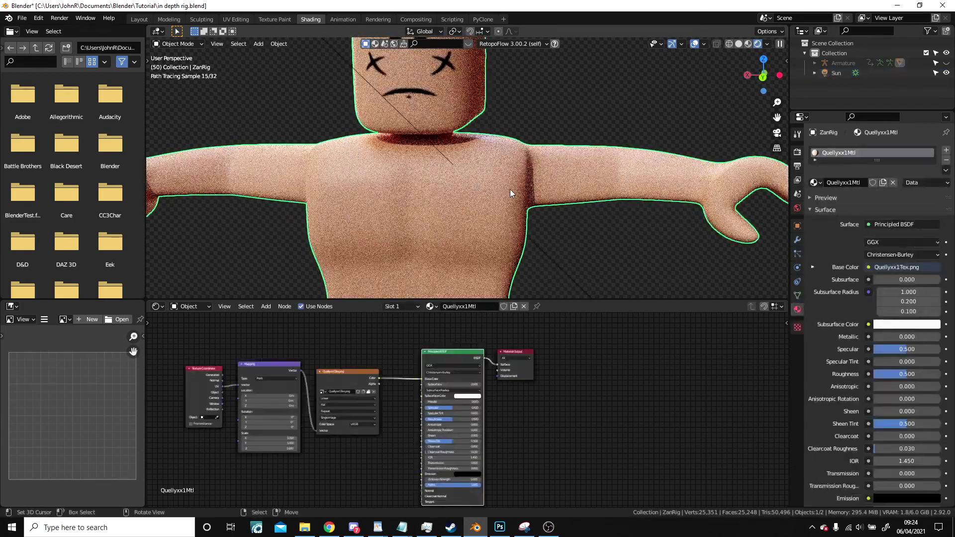
pyautogui.hotkey('ctrl', 'z')
pyautogui.rightClick(413, 250)
# - Connect the image texture's Color output to the Principled BSDF's Subsurface Color and set Subsurface to 0.745
pyautogui.moveTo(408, 250); pyautogui.dragTo(495, 267, button='middle')
pyautogui.scroll(5, 495, 266)
pyautogui.scroll(3, 388, 375)
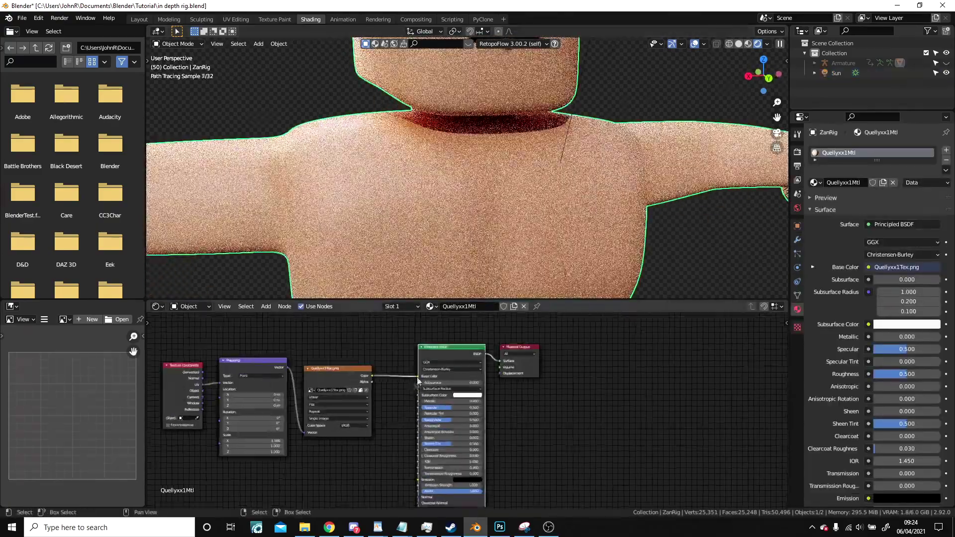
pyautogui.scroll(1, 411, 373)
pyautogui.moveTo(326, 360); pyautogui.dragTo(395, 388)
pyautogui.moveTo(447, 370); pyautogui.dragTo(532, 369)
pyautogui.scroll(-4, 557, 174)
pyautogui.moveTo(557, 175); pyautogui.dragTo(518, 182, button='middle')
pyautogui.scroll(-2, 518, 182)
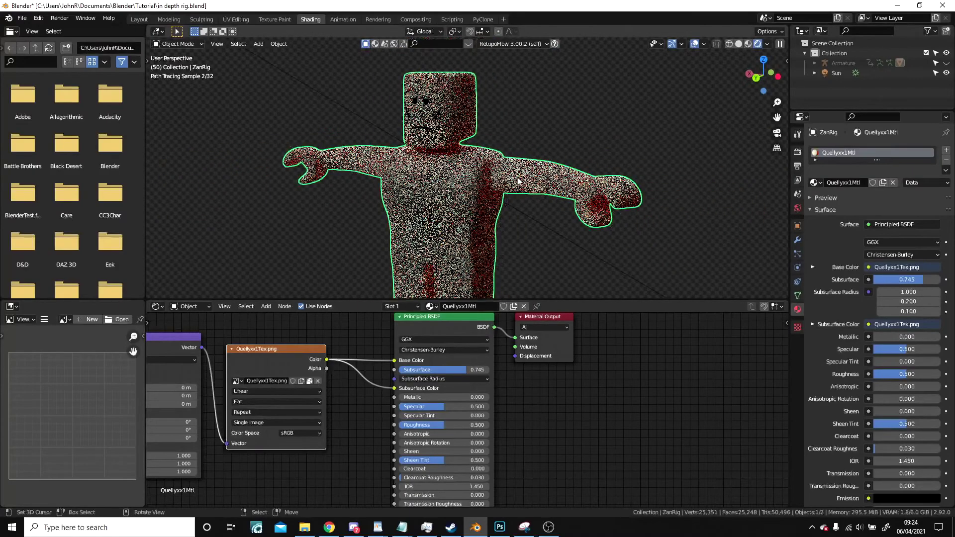
# - Deselect the character, raise Subsurface to 1.000 and inspect the scattering on the hand and arm
pyautogui.click(520, 225)
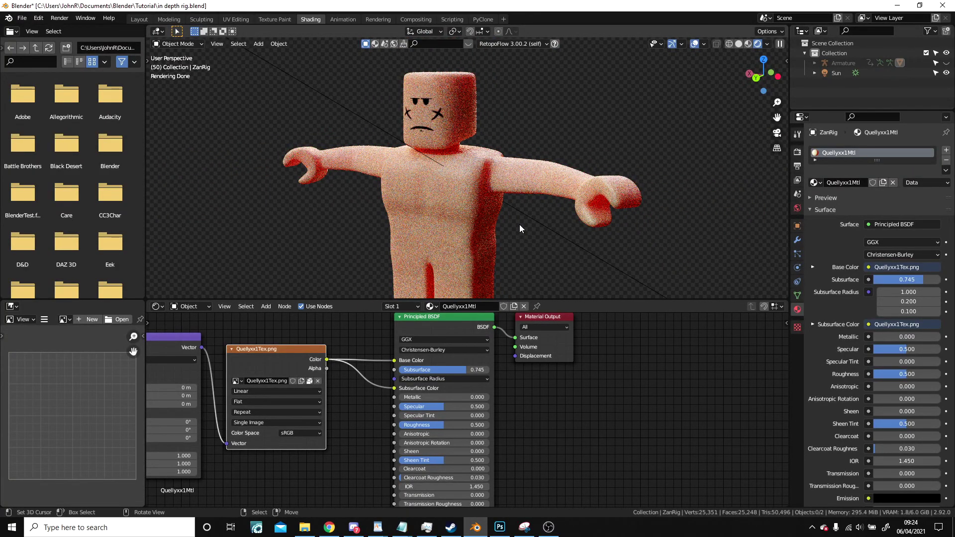
pyautogui.scroll(1, 477, 365)
pyautogui.moveTo(476, 367)
pyautogui.mouseDown()
pyautogui.moveTo(441, 366)
pyautogui.moveTo(492, 366)
pyautogui.mouseUp()
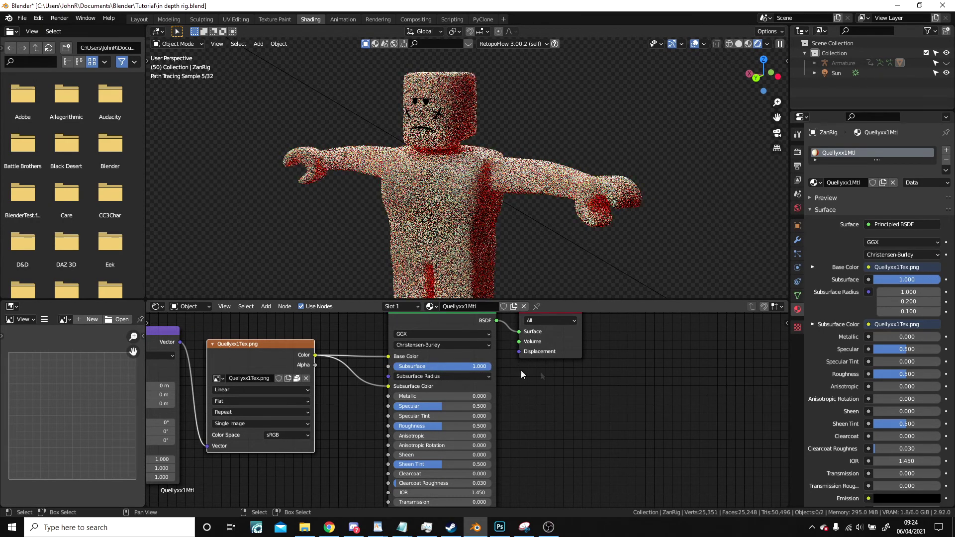
pyautogui.moveTo(610, 232)
pyautogui.mouseDown(button='middle')
pyautogui.moveTo(489, 194)
pyautogui.moveTo(496, 219)
pyautogui.mouseUp(button='middle')
pyautogui.keyDown('shift'); pyautogui.moveTo(402, 143); pyautogui.dragTo(504, 217, button='middle'); pyautogui.keyUp('shift')
pyautogui.scroll(3, 477, 215)
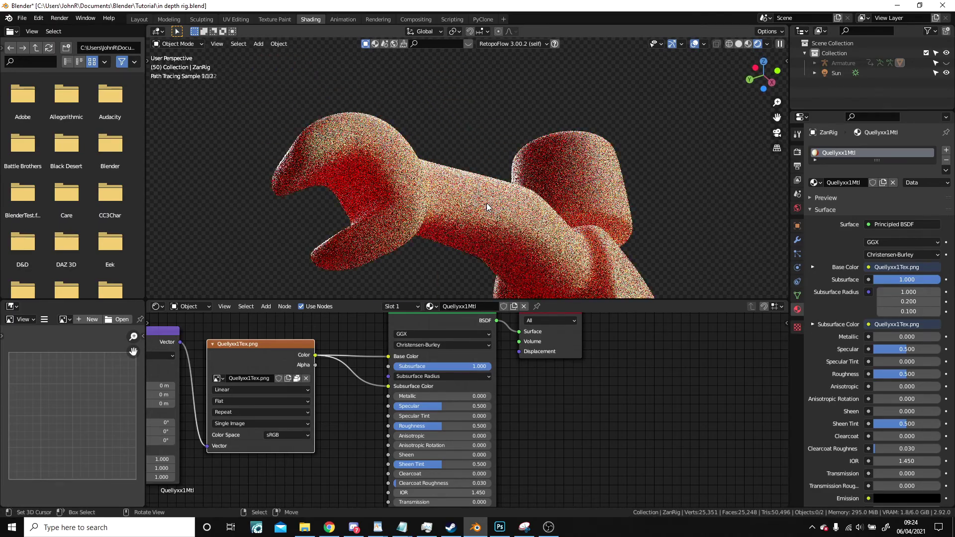
pyautogui.scroll(-4, 522, 185)
pyautogui.moveTo(553, 189); pyautogui.dragTo(667, 165, button='middle')
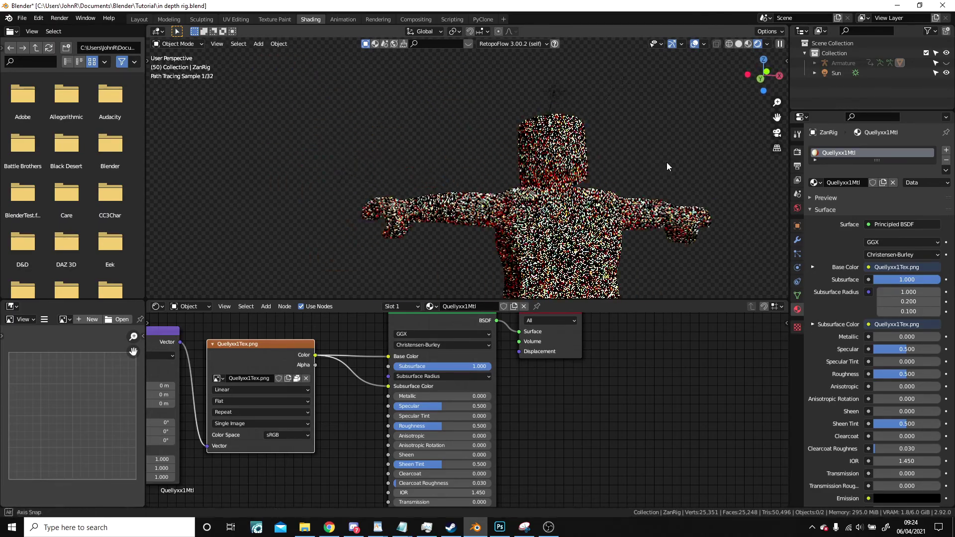
# - Lower Subsurface to 0.173 and inspect the render around the character's back, head and neck
pyautogui.moveTo(468, 366); pyautogui.dragTo(387, 366)
pyautogui.keyDown('shift'); pyautogui.moveTo(486, 203); pyautogui.dragTo(471, 154, button='middle'); pyautogui.keyUp('shift')
pyautogui.scroll(4, 477, 148)
pyautogui.scroll(-5, 349, 157)
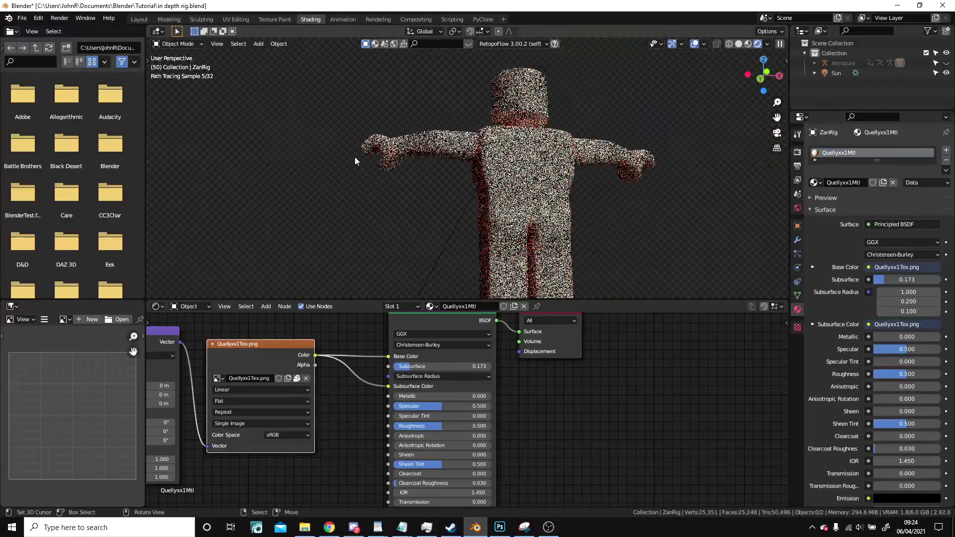
pyautogui.scroll(5, 362, 210)
pyautogui.moveTo(362, 210)
pyautogui.mouseDown(button='middle')
pyautogui.moveTo(487, 214)
pyautogui.moveTo(509, 171)
pyautogui.moveTo(495, 231)
pyautogui.mouseUp(button='middle')
pyautogui.scroll(-3, 509, 171)
pyautogui.scroll(3, 469, 185)
pyautogui.scroll(2, 496, 226)
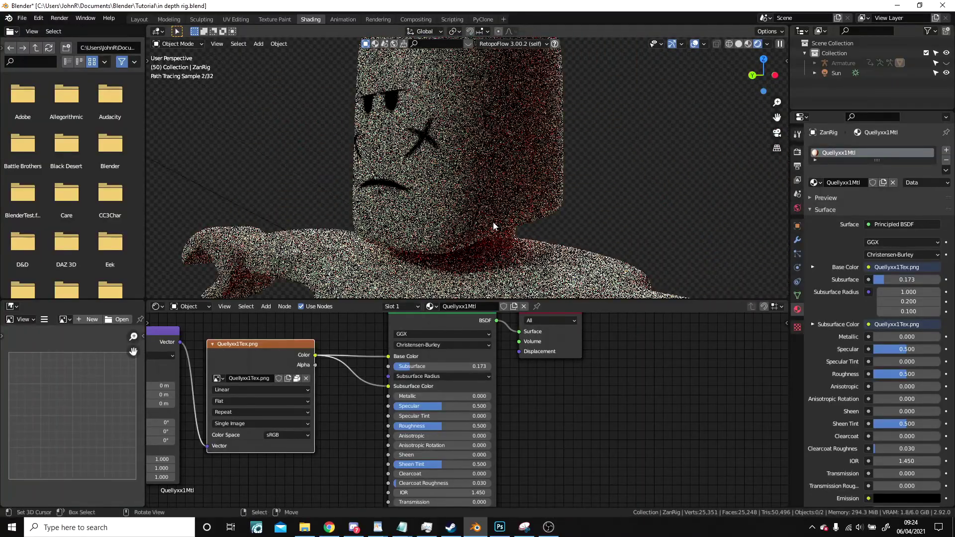
pyautogui.scroll(-4, 494, 223)
pyautogui.moveTo(493, 221); pyautogui.dragTo(513, 224, button='middle')
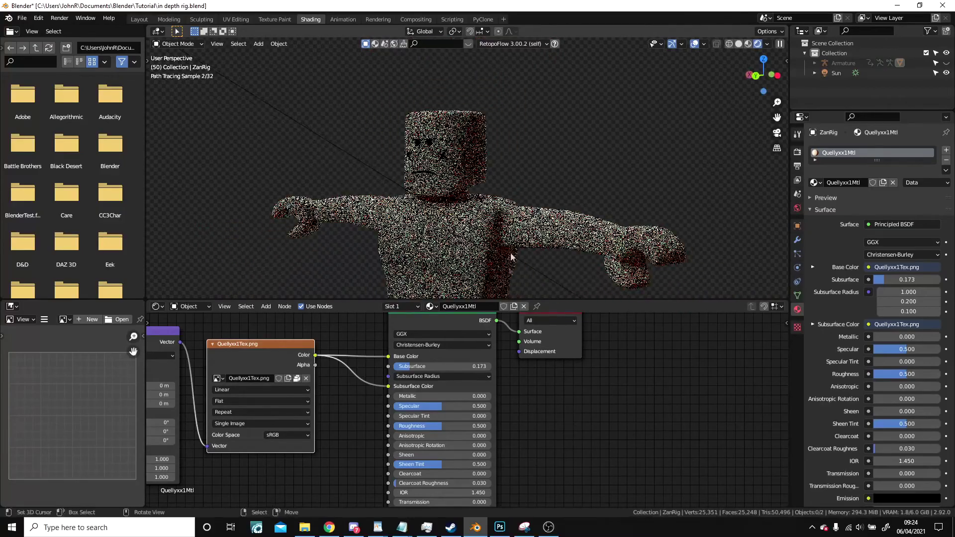
# - Set Subsurface to 0.000 and examine the hand's shadowed inner side without scattering
pyautogui.moveTo(448, 366); pyautogui.dragTo(398, 366)
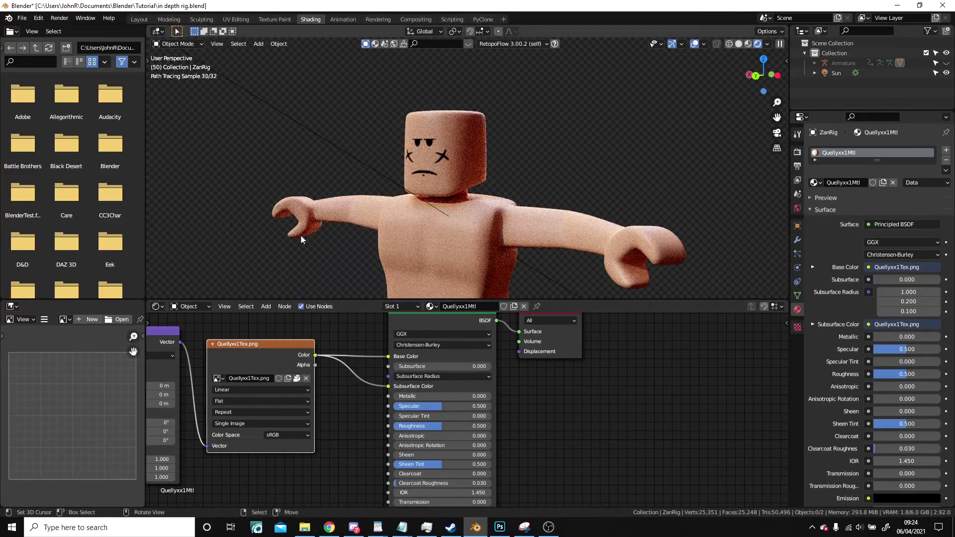
pyautogui.moveTo(544, 220)
pyautogui.mouseDown(button='middle')
pyautogui.moveTo(423, 184)
pyautogui.moveTo(433, 190)
pyautogui.mouseUp(button='middle')
pyautogui.scroll(6, 430, 189)
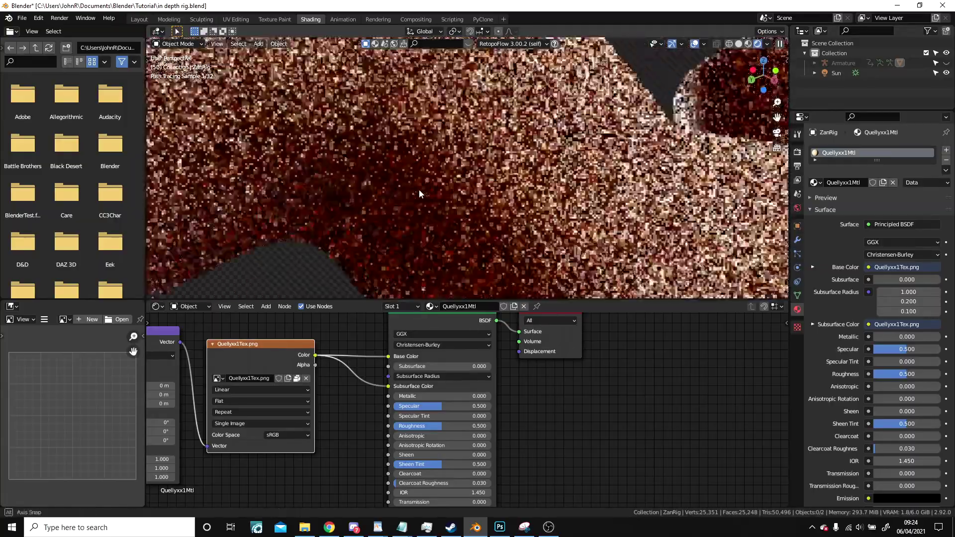
pyautogui.scroll(-2, 419, 189)
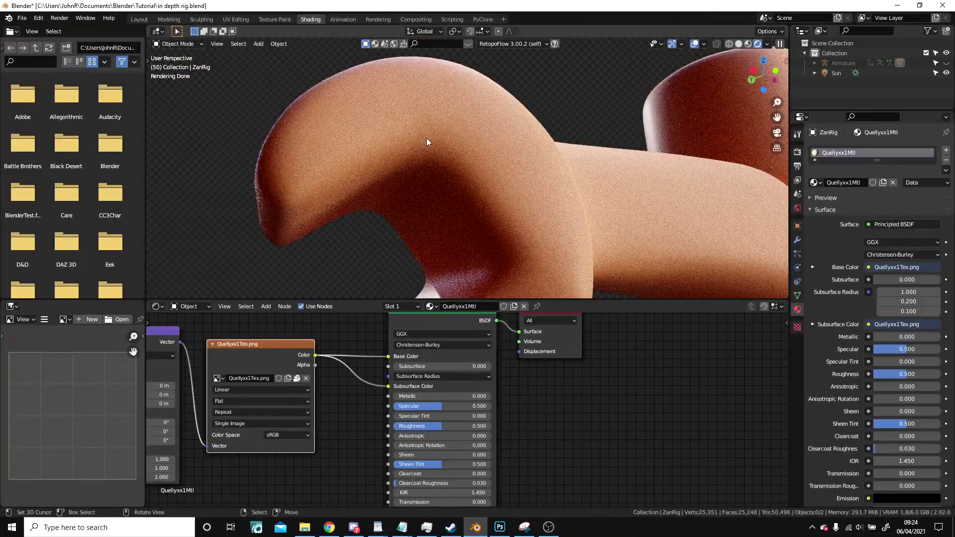
# - Compare the hand's shading with Subsurface at 1.000 and at 0.605
pyautogui.moveTo(435, 364); pyautogui.dragTo(492, 365)
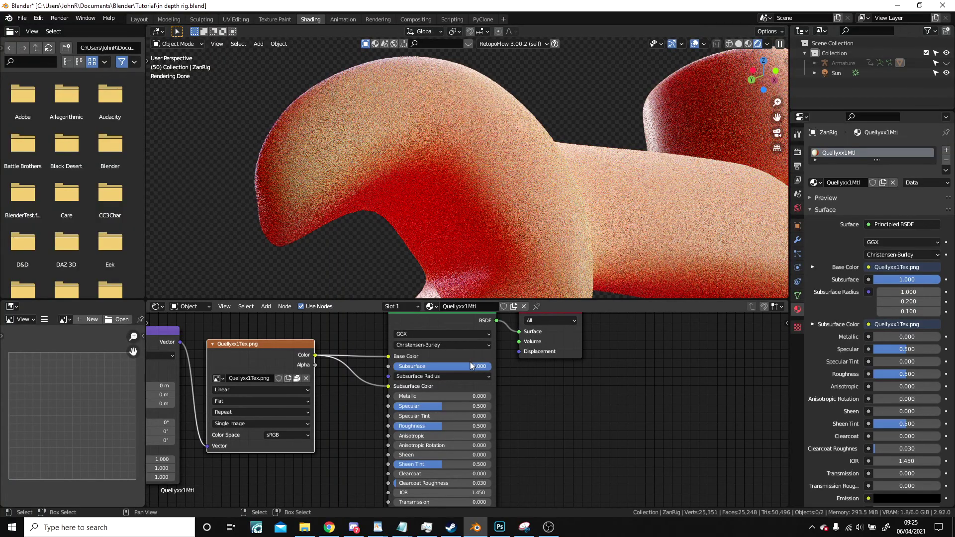
pyautogui.moveTo(443, 367); pyautogui.dragTo(404, 366)
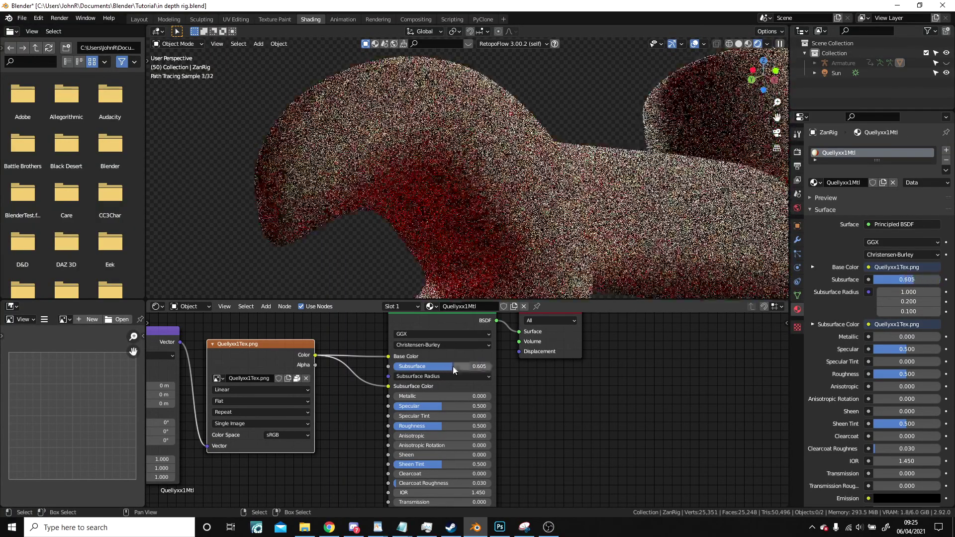
pyautogui.moveTo(389, 152); pyautogui.dragTo(557, 187, button='middle')
# - Set the Principled BSDF's Subsurface to 0.495 and review the whole character in the render
pyautogui.moveTo(479, 366); pyautogui.dragTo(465, 366)
pyautogui.moveTo(389, 366); pyautogui.dragTo(393, 367)
pyautogui.moveTo(474, 266)
pyautogui.mouseDown(button='middle')
pyautogui.moveTo(531, 242)
pyautogui.moveTo(467, 234)
pyautogui.moveTo(544, 252)
pyautogui.moveTo(448, 202)
pyautogui.moveTo(488, 196)
pyautogui.moveTo(529, 222)
pyautogui.mouseUp(button='middle')
pyautogui.scroll(-4, 485, 201)
pyautogui.scroll(3, 453, 199)
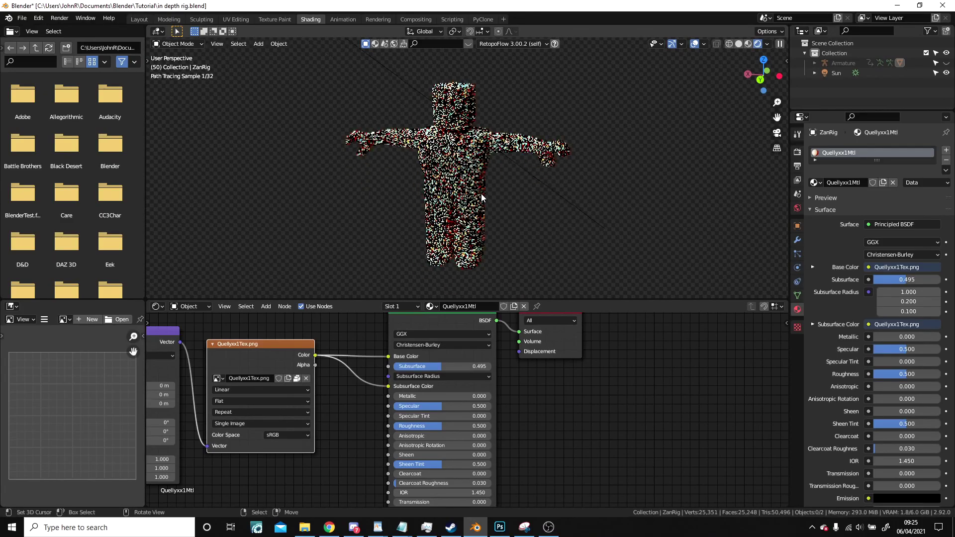
pyautogui.moveTo(520, 75)
pyautogui.keyDown('shift'); pyautogui.mouseDown(button='middle')
pyautogui.moveTo(484, 213)
pyautogui.moveTo(506, 134)
pyautogui.mouseUp(button='middle'); pyautogui.keyUp('shift')
pyautogui.scroll(1, 507, 140)
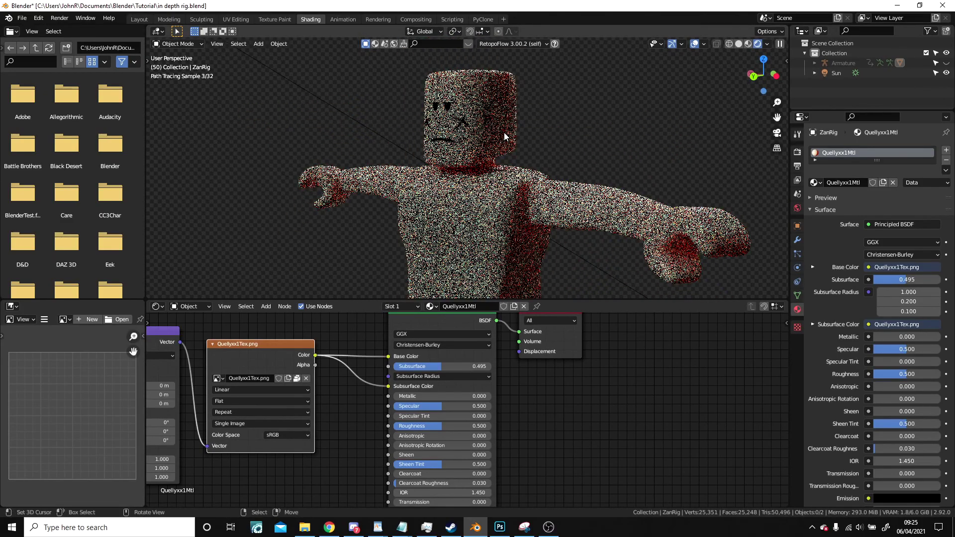